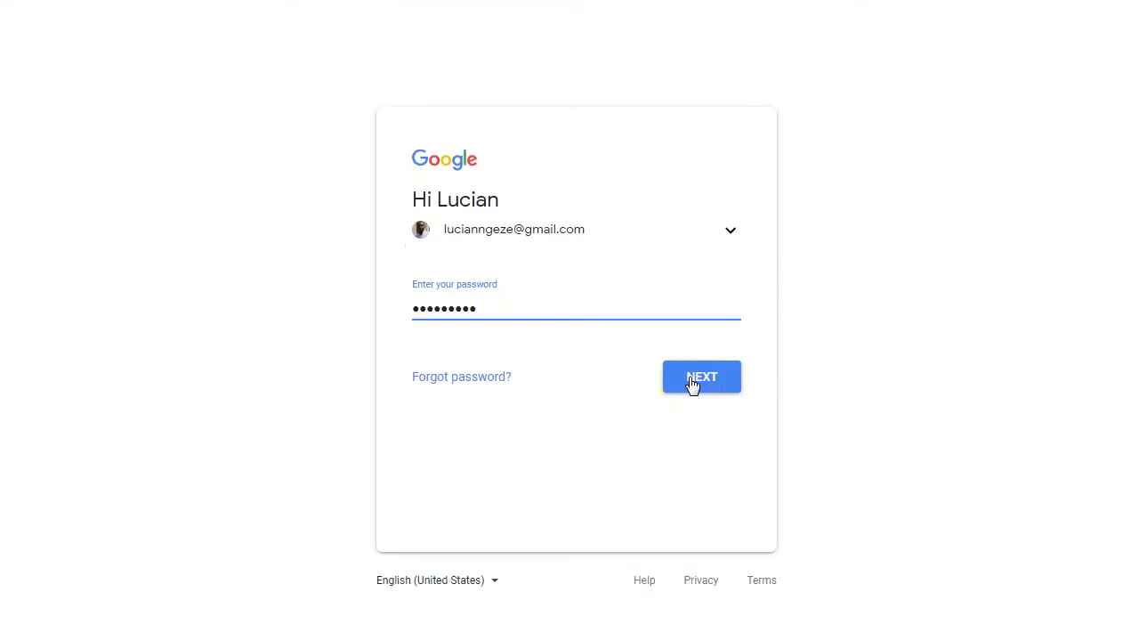
- Pick the other Google account and enter its password to sign in to Gmail
click(693, 381)
click(521, 266)
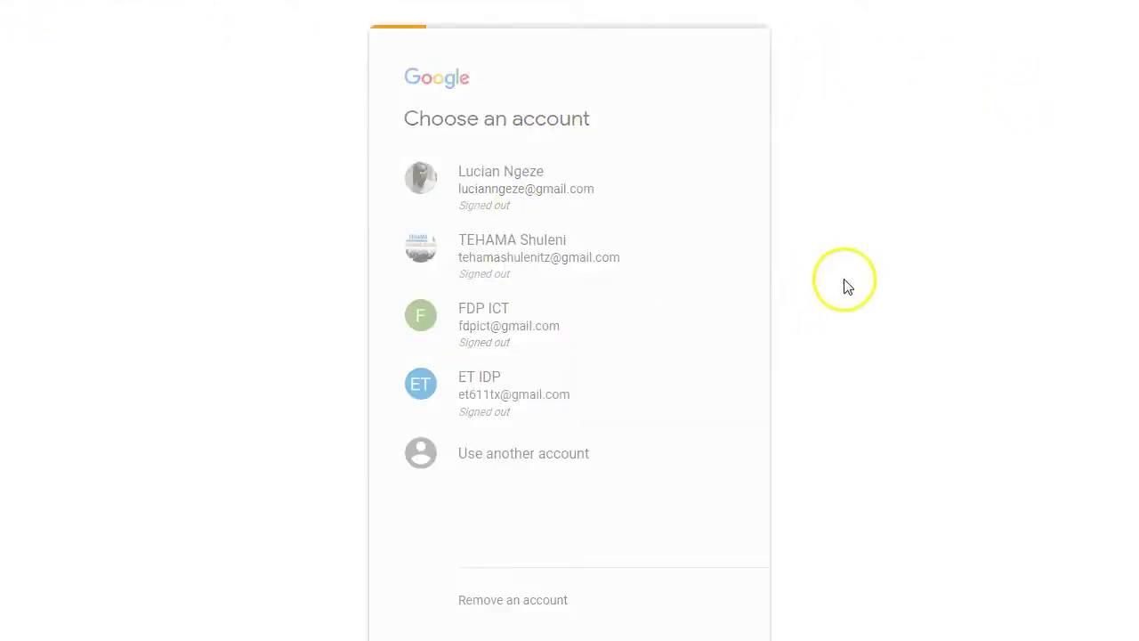
click(705, 385)
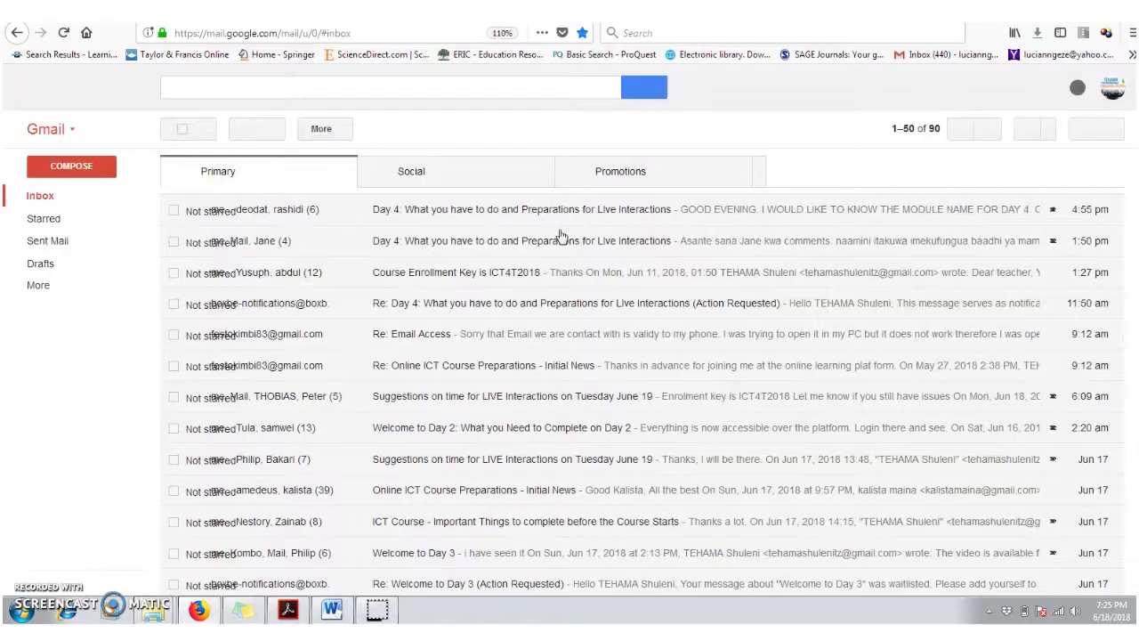
- Open a New Message draft and show its Cc and Bcc lines alongside To
click(76, 174)
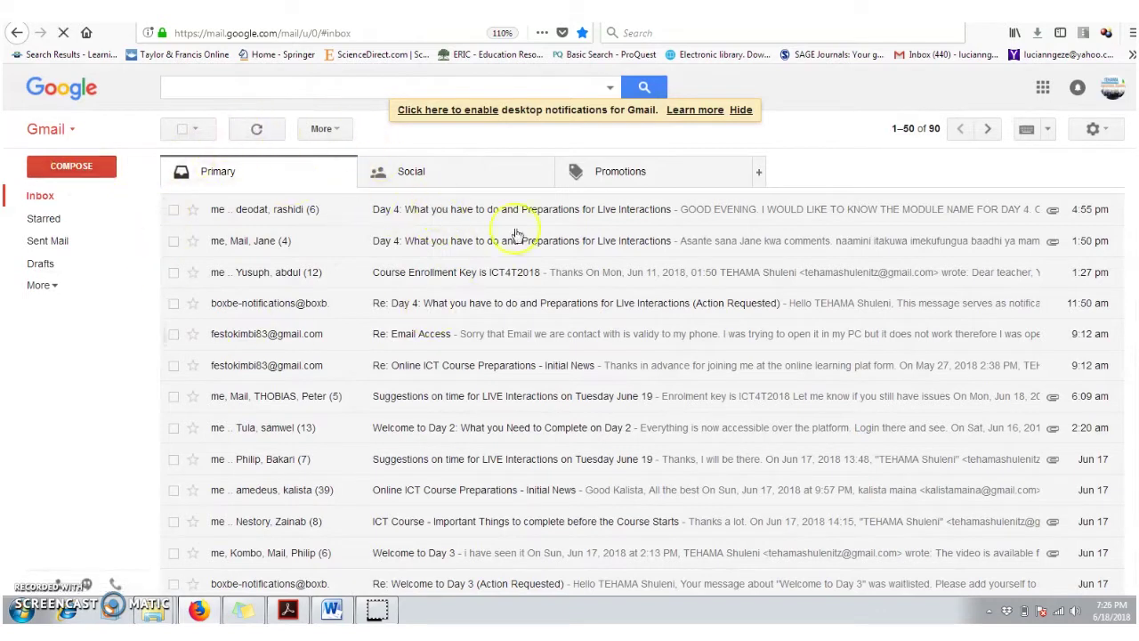
click(64, 171)
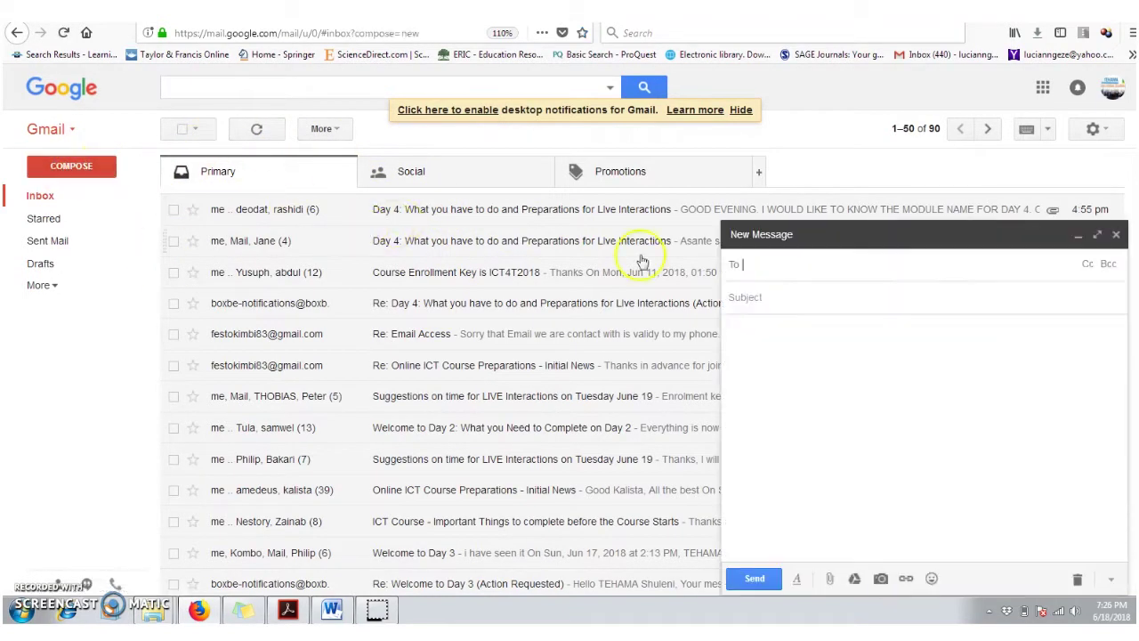
click(764, 266)
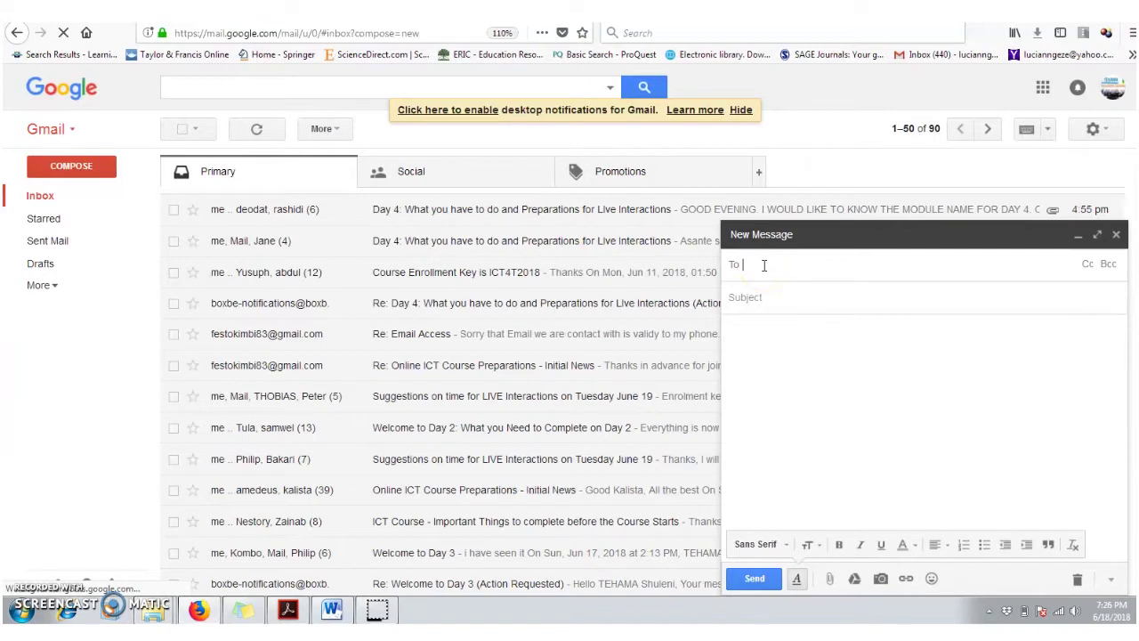
click(773, 267)
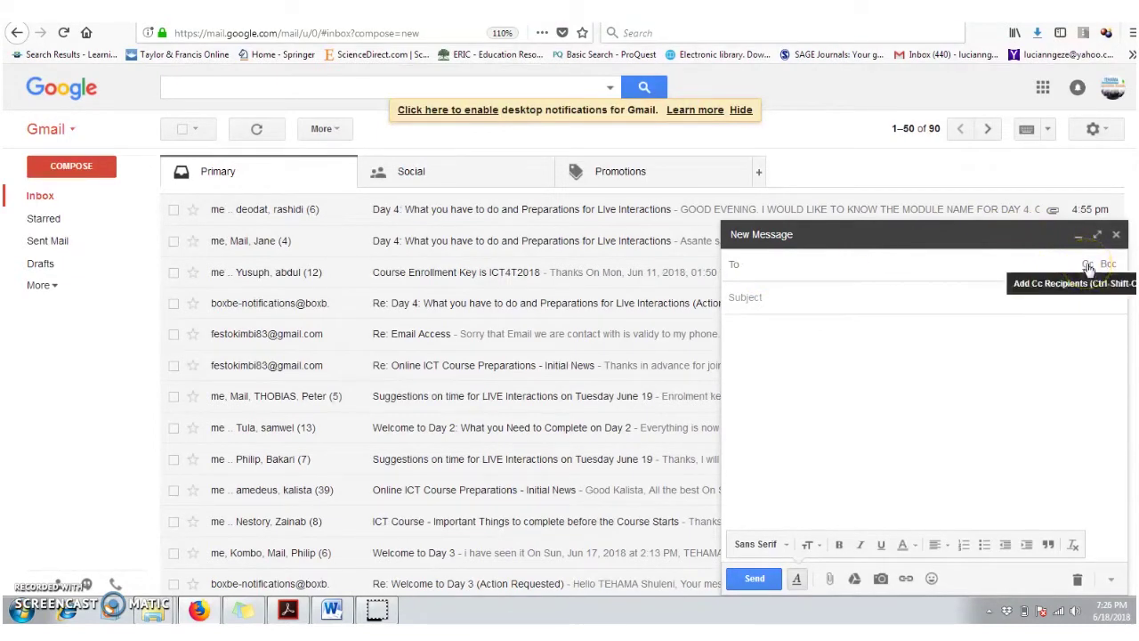
click(1087, 267)
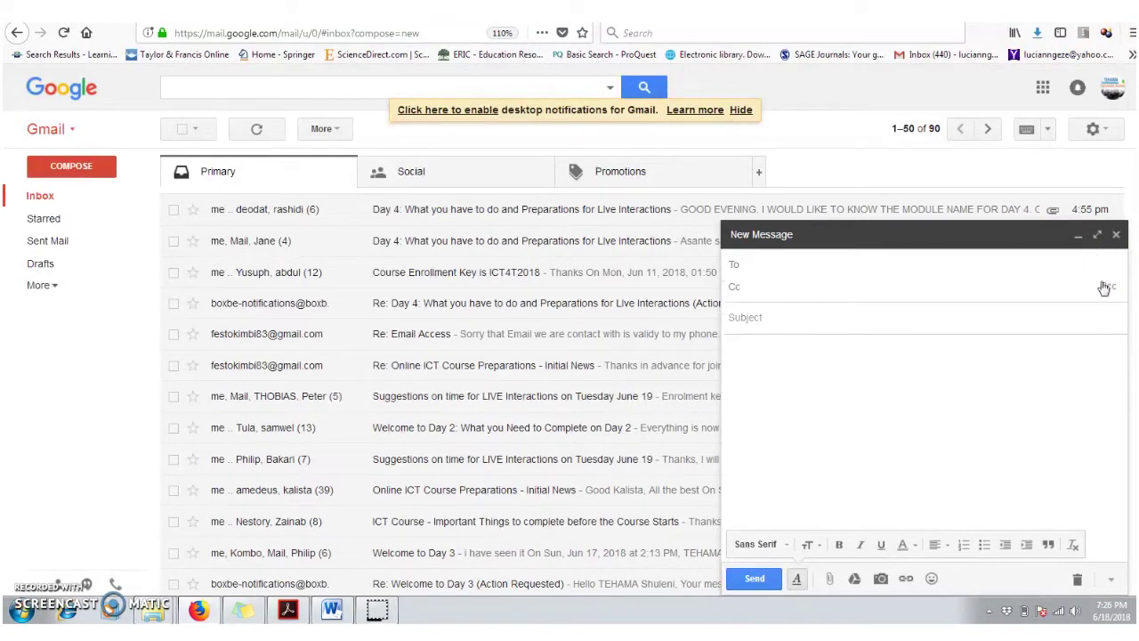
click(1104, 286)
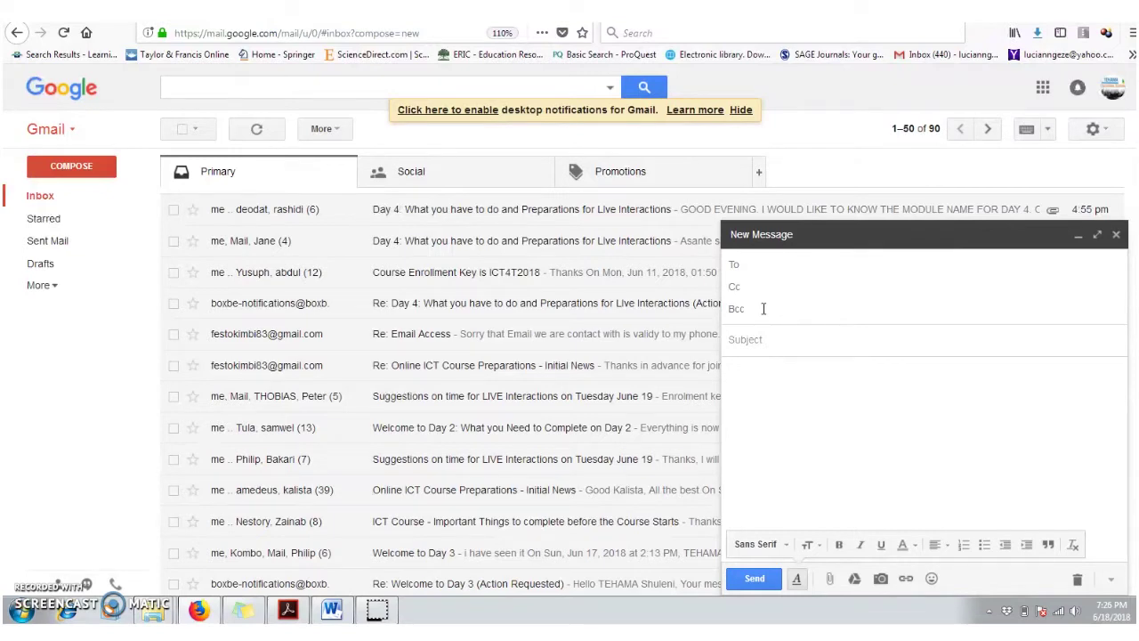
click(740, 309)
click(756, 309)
click(763, 264)
- Add the main recipient and one Cc recipient from the contact suggestions
text(luc)
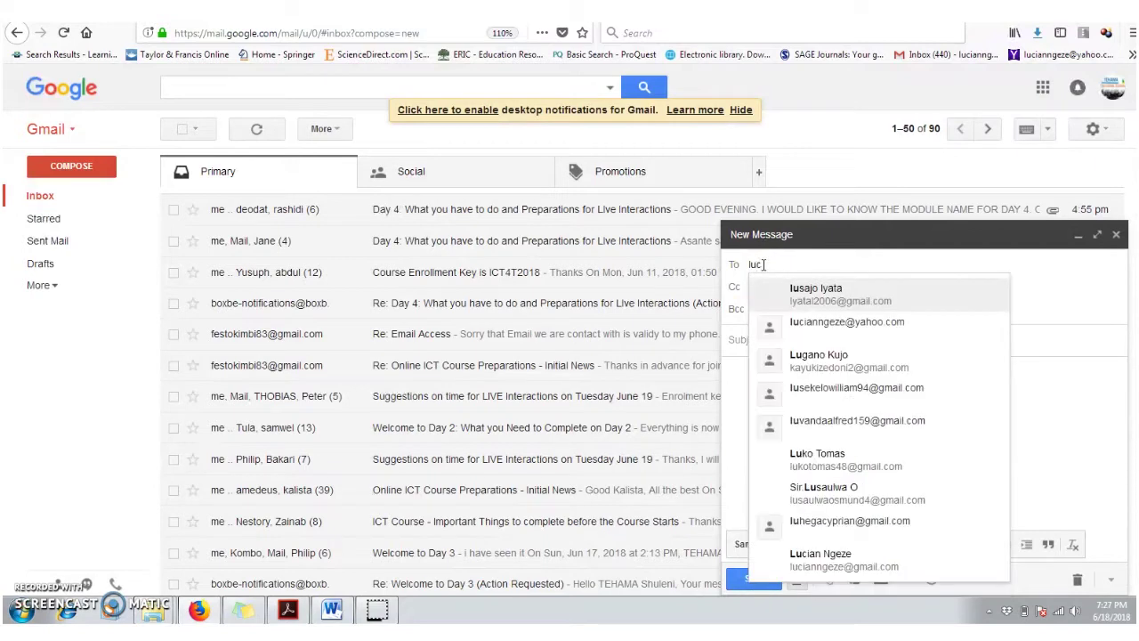
text(ian)
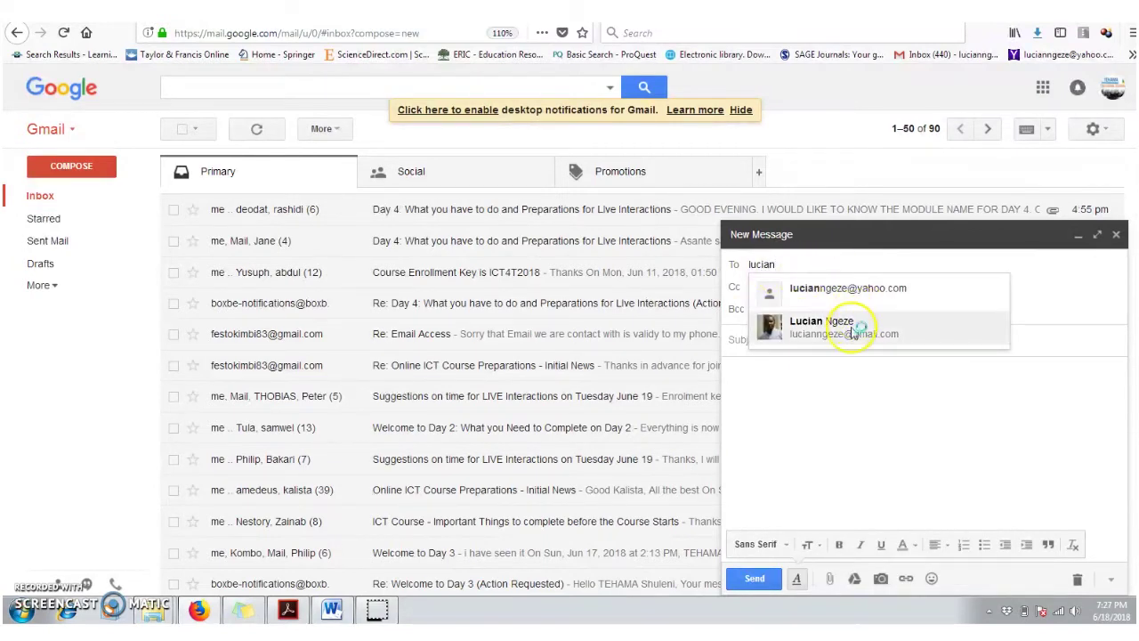
click(853, 329)
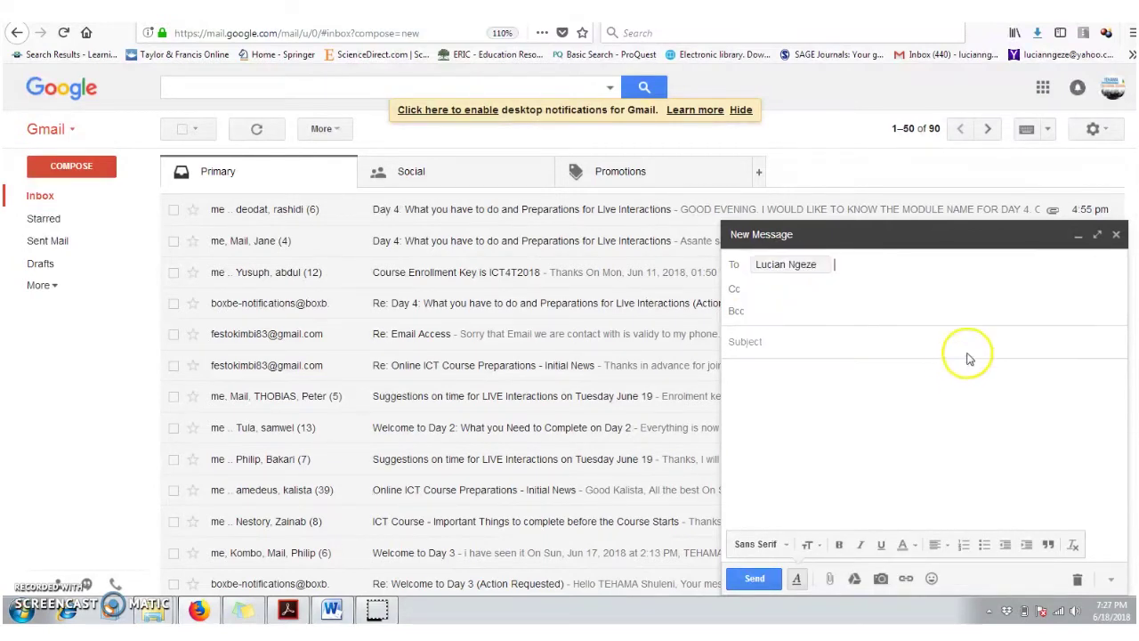
click(761, 292)
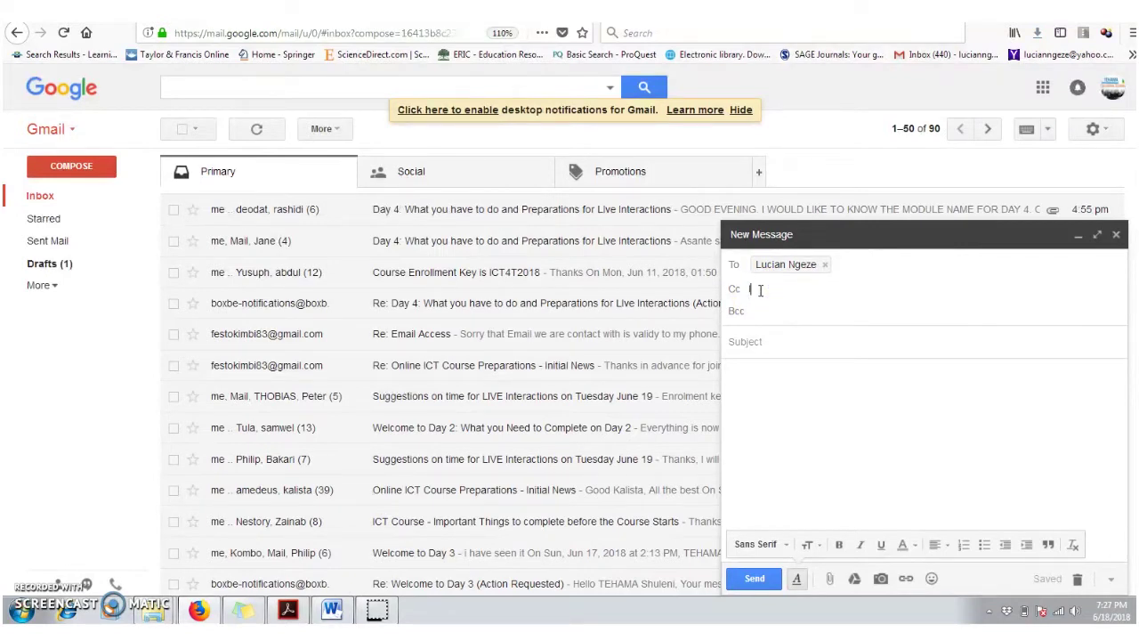
text(lucia)
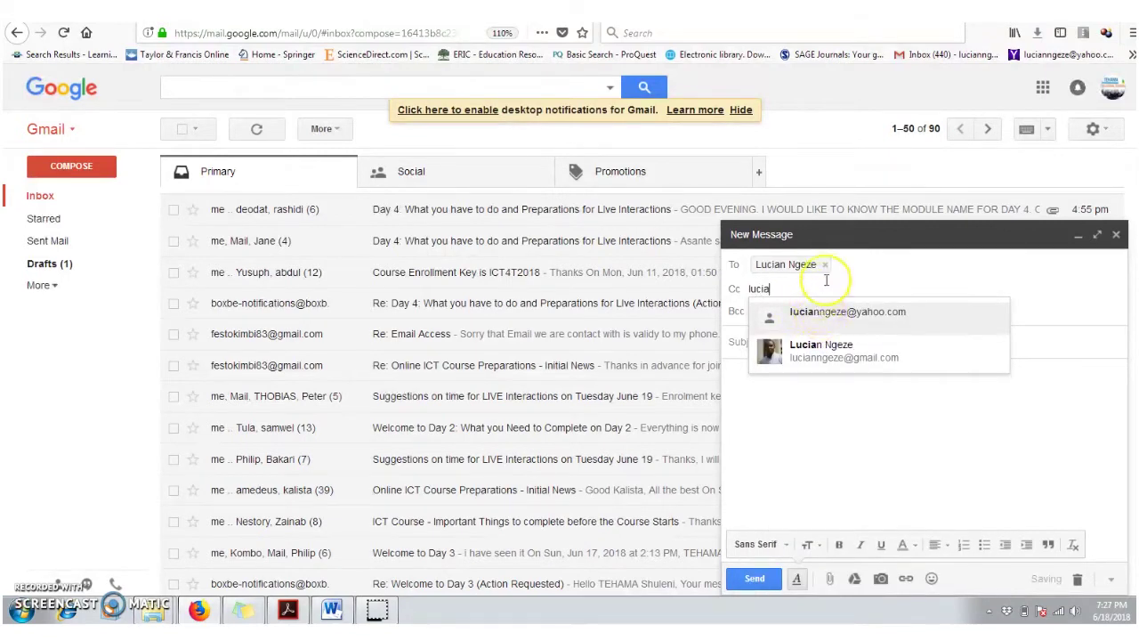
key(BackSpace)
key(BackSpace)
key(BackSpace)
key(BackSpace)
key(BackSpace)
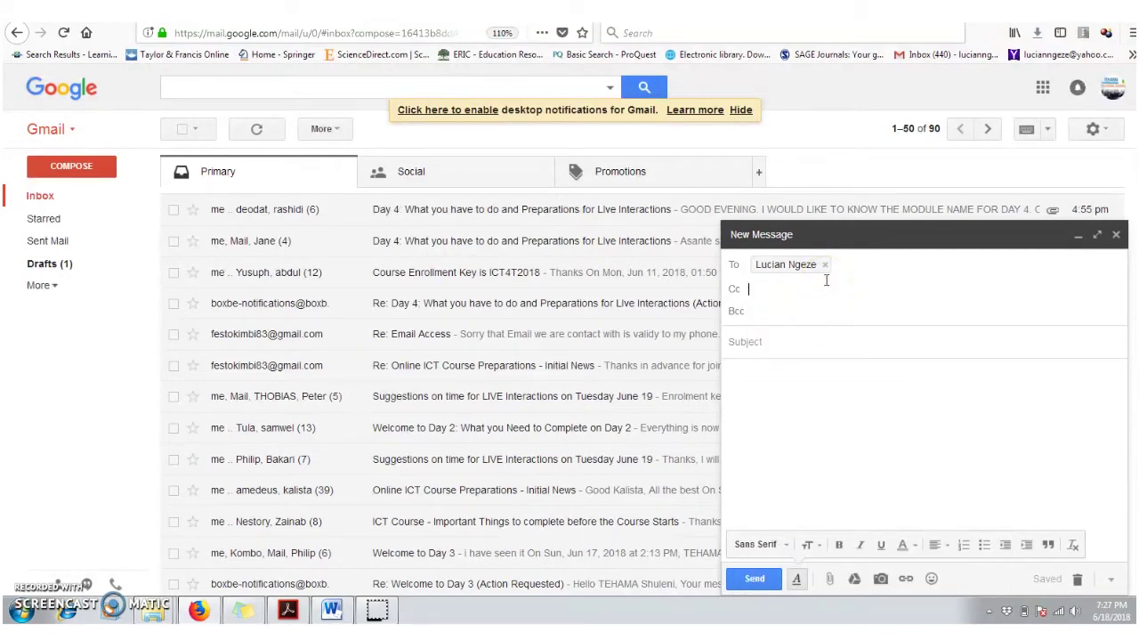
text(jo)
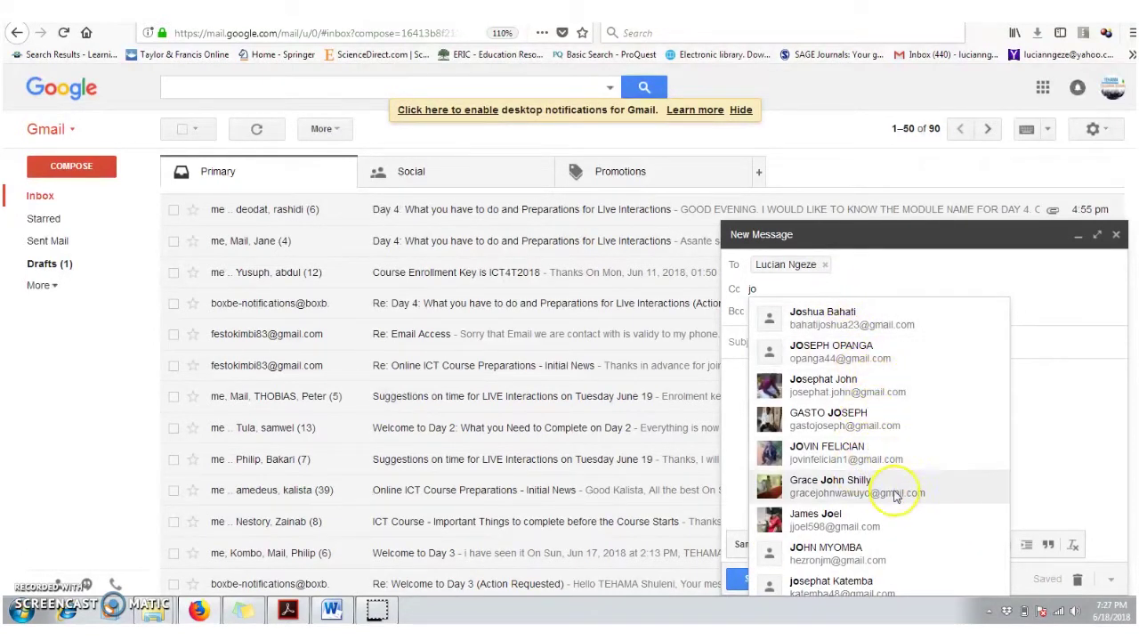
click(821, 313)
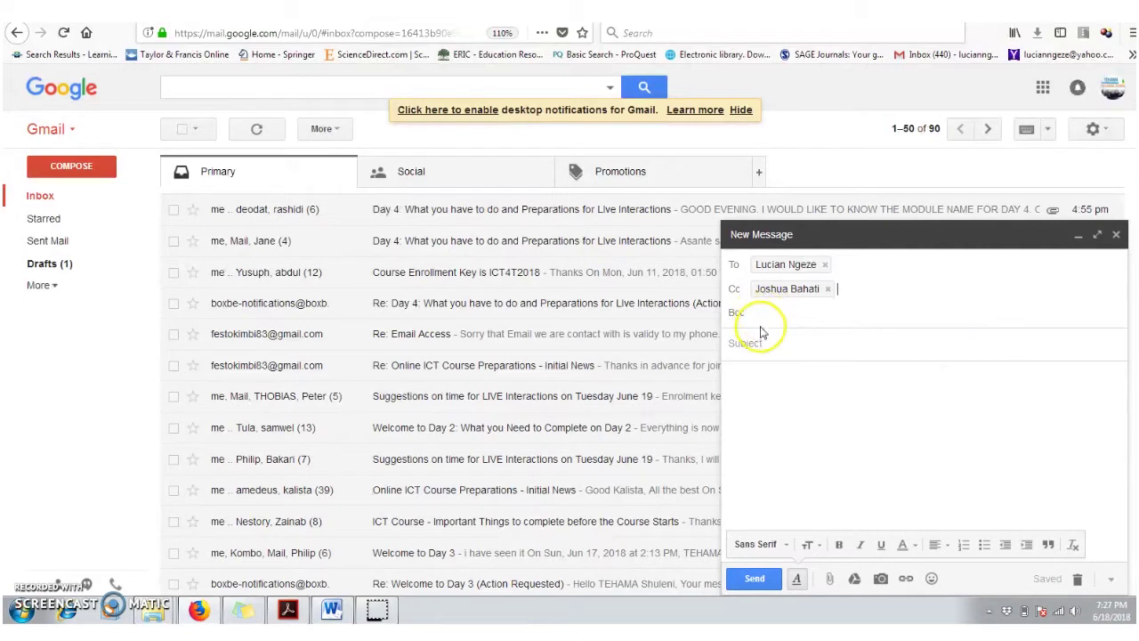
- Add three Bcc recipients picked from the autocomplete suggestions
click(757, 313)
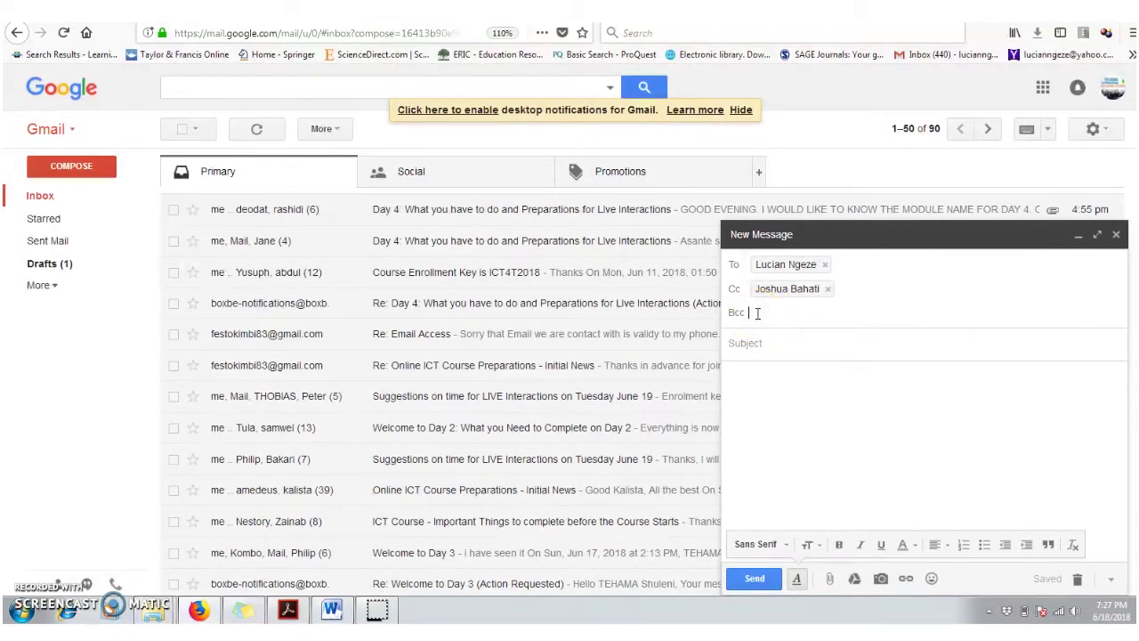
text(ba)
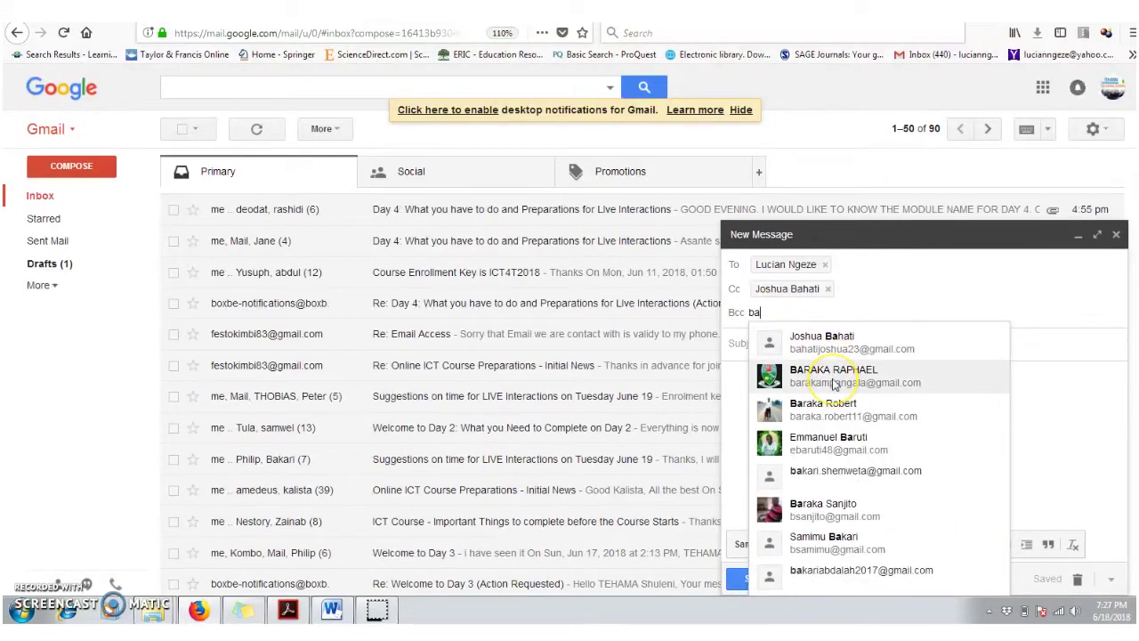
click(861, 478)
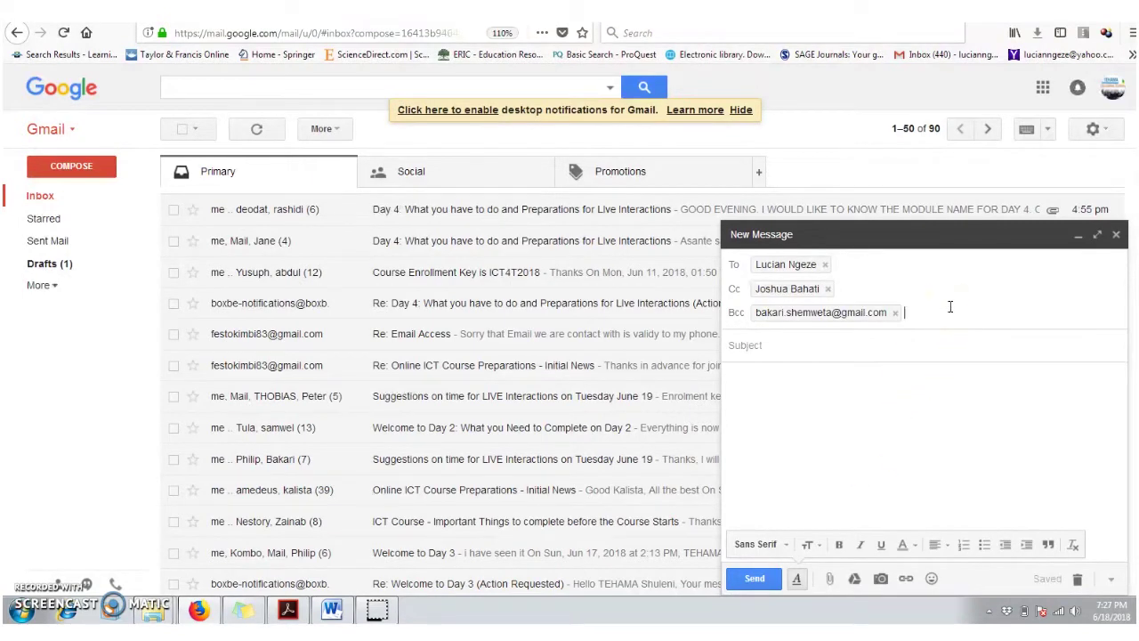
text(e)
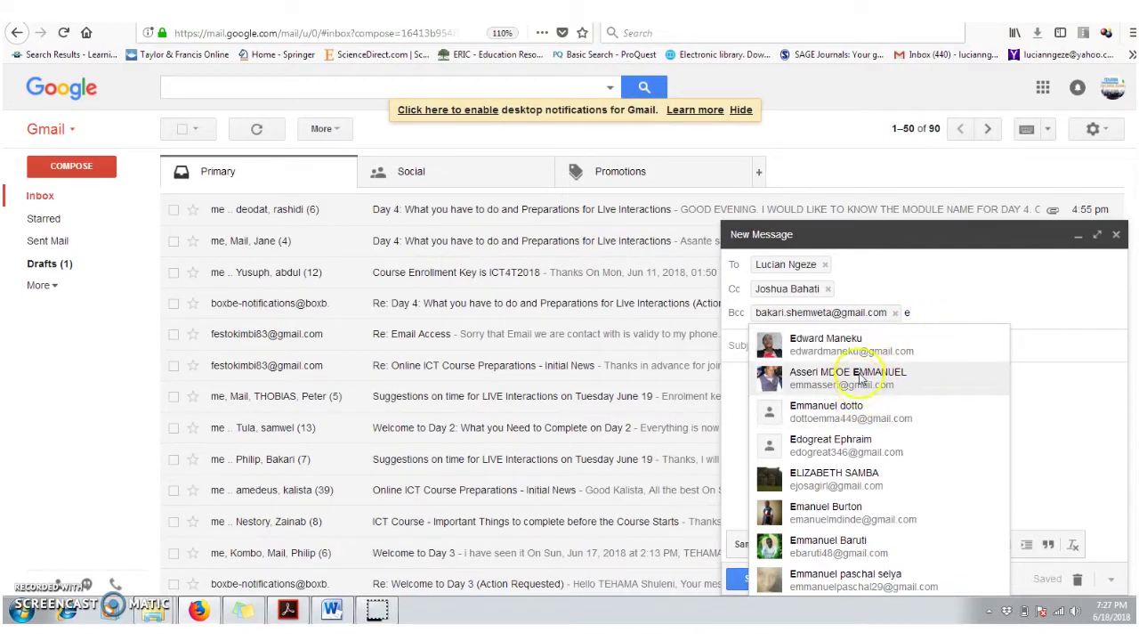
click(852, 345)
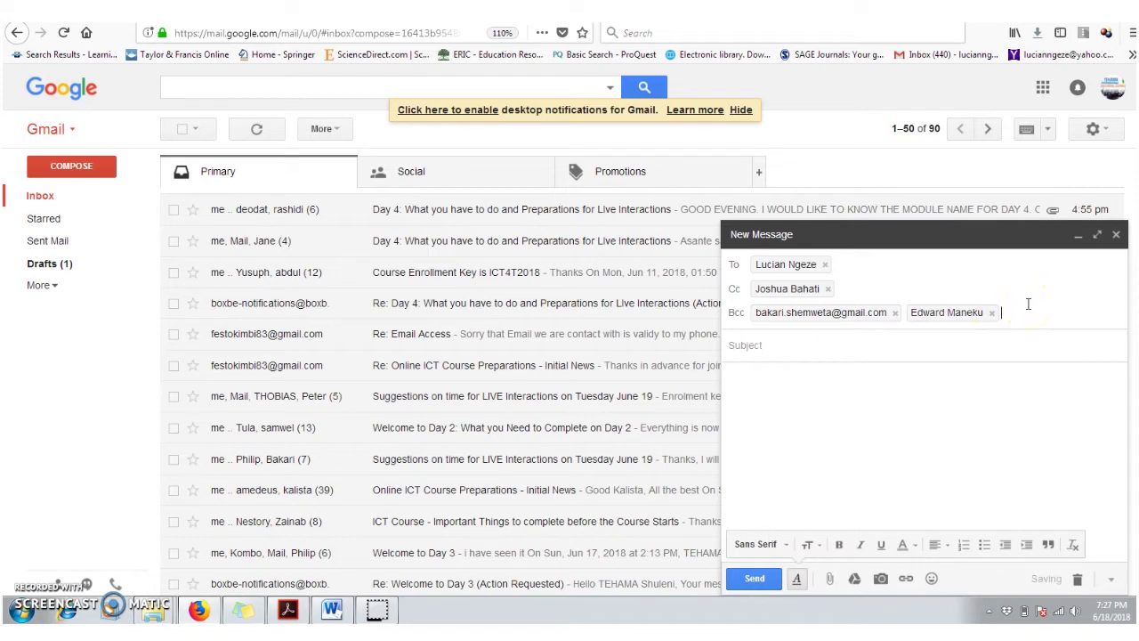
text(z)
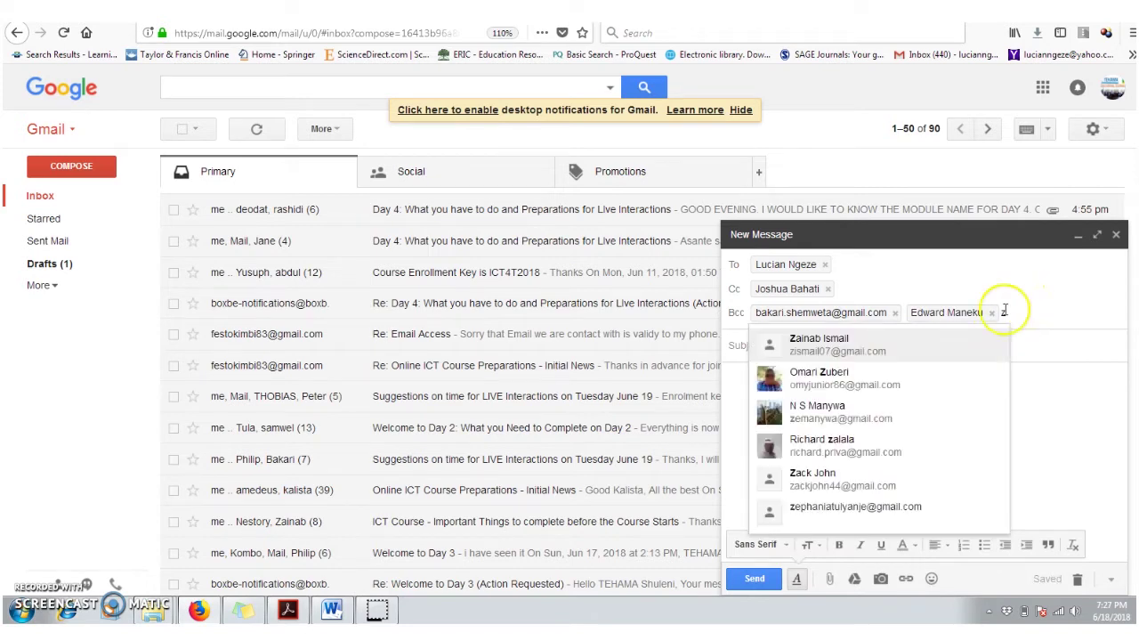
click(859, 387)
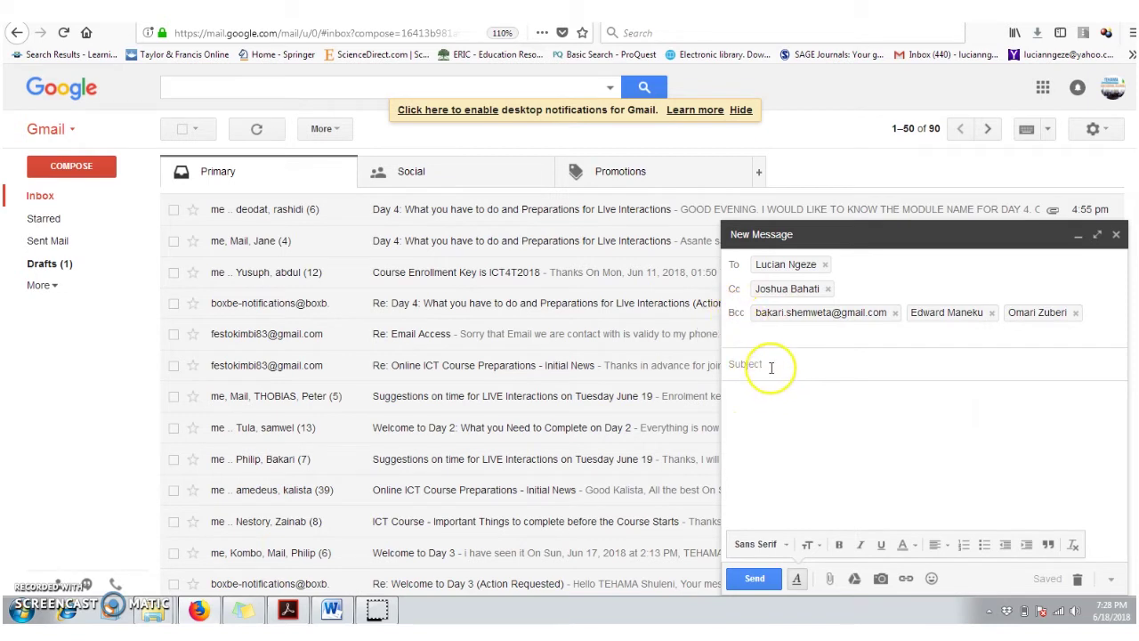
click(761, 362)
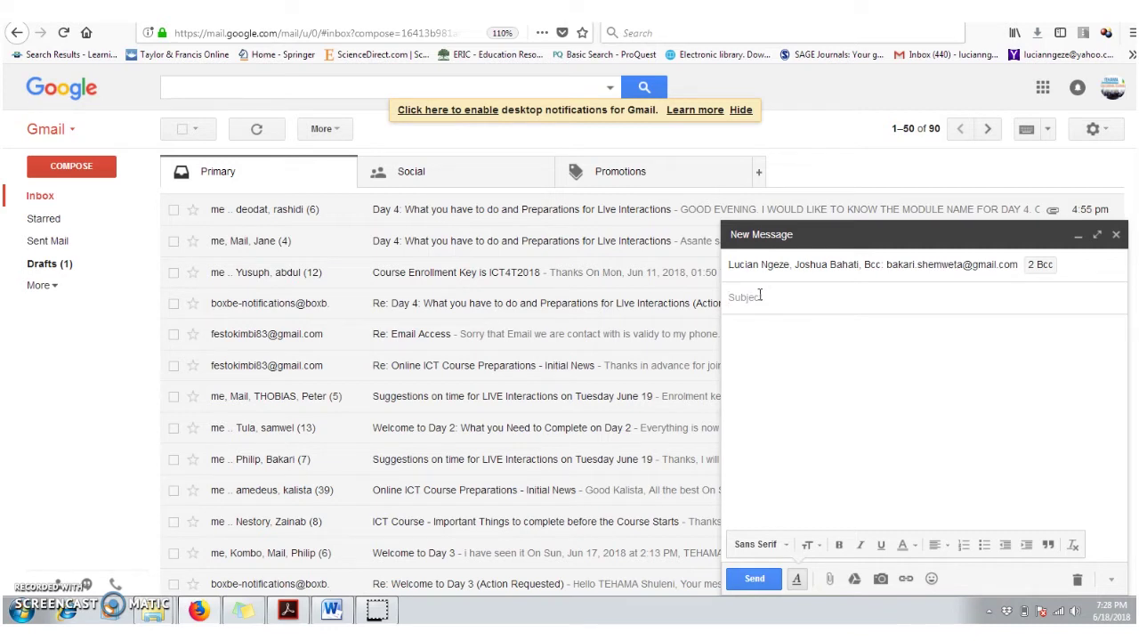
- Enter the subject 'Online ICT course started on June 15', correcting typos
text(Welcome to t)
text(he)
key(BackSpace)
key(BackSpace)
text(he )
text(ONline ICT)
text( Course)
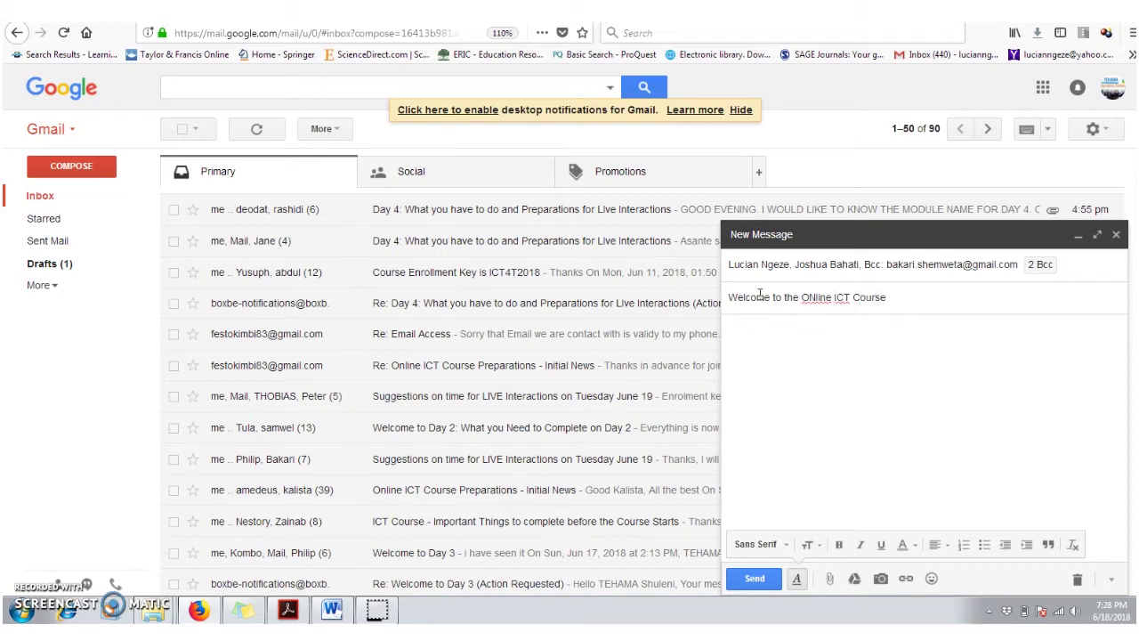
click(816, 297)
key(BackSpace)
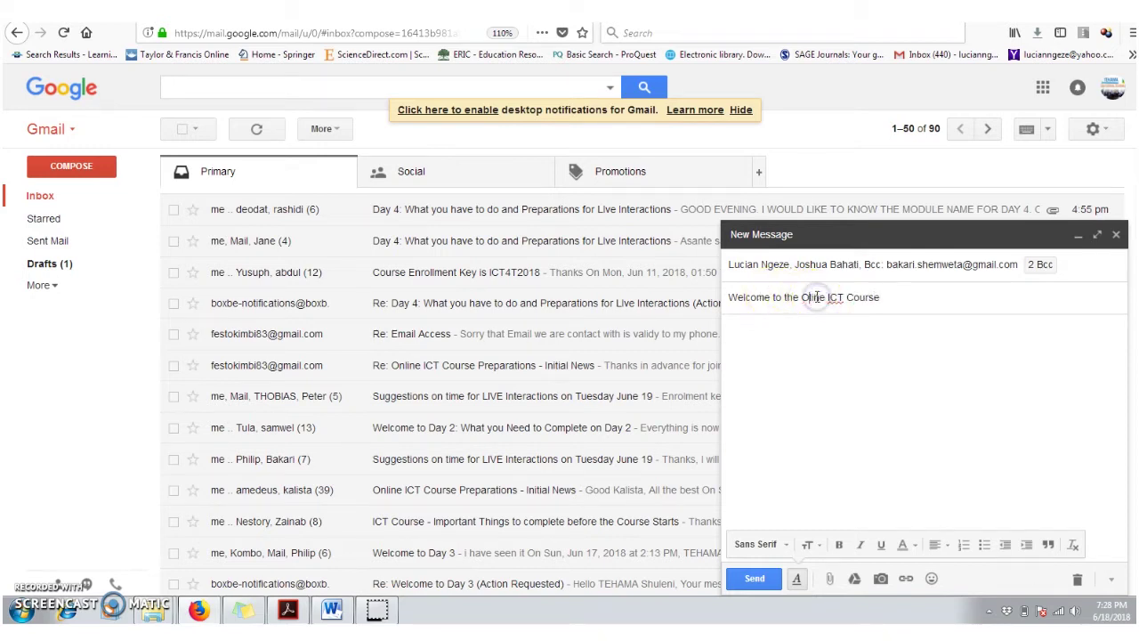
text(n)
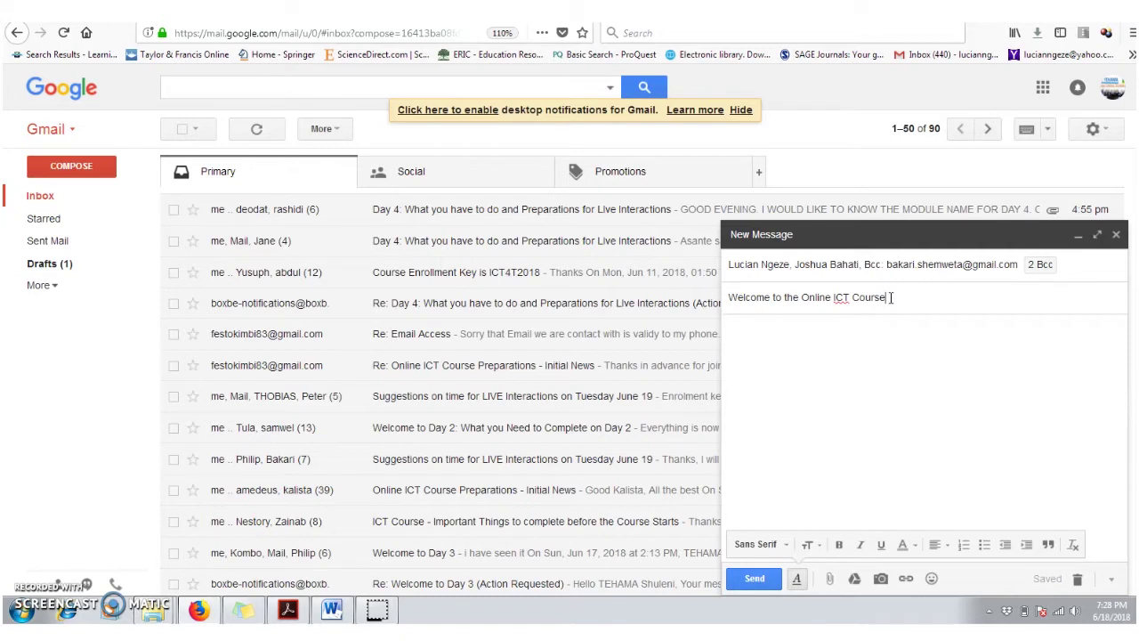
click(785, 271)
drag(886, 297, 729, 298)
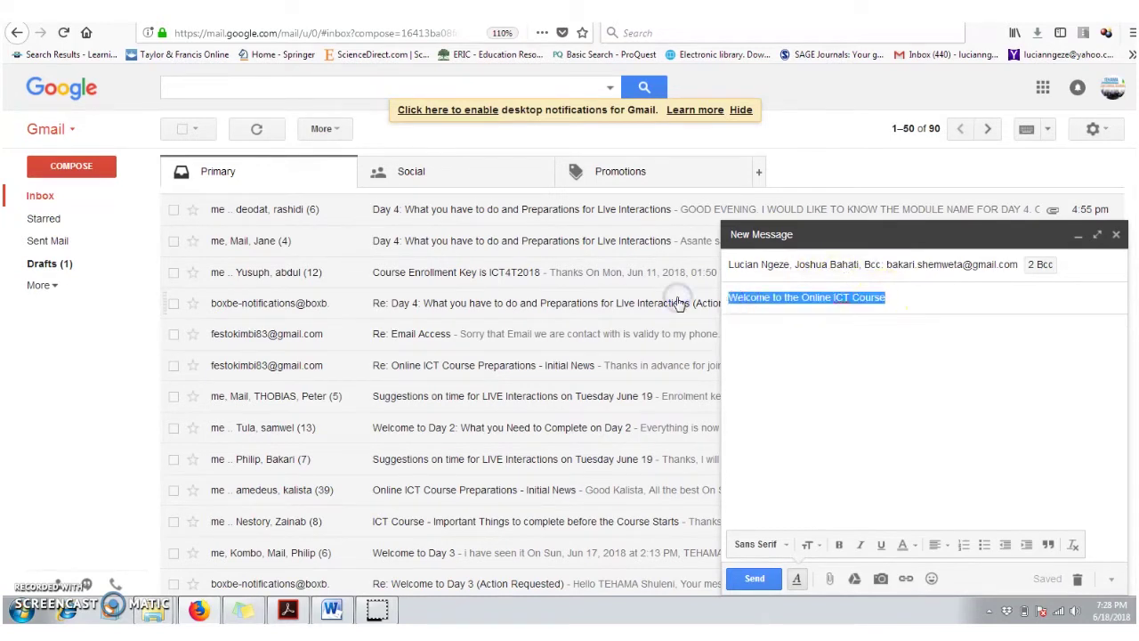
text(Online ICT )
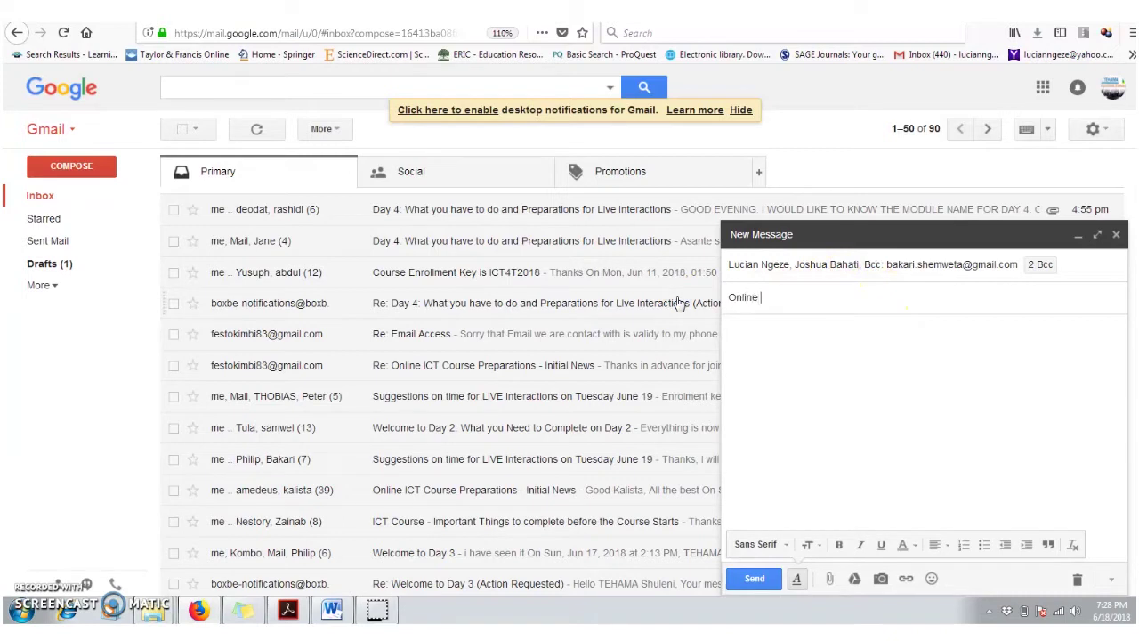
text(course)
text( sta)
text(rts on June)
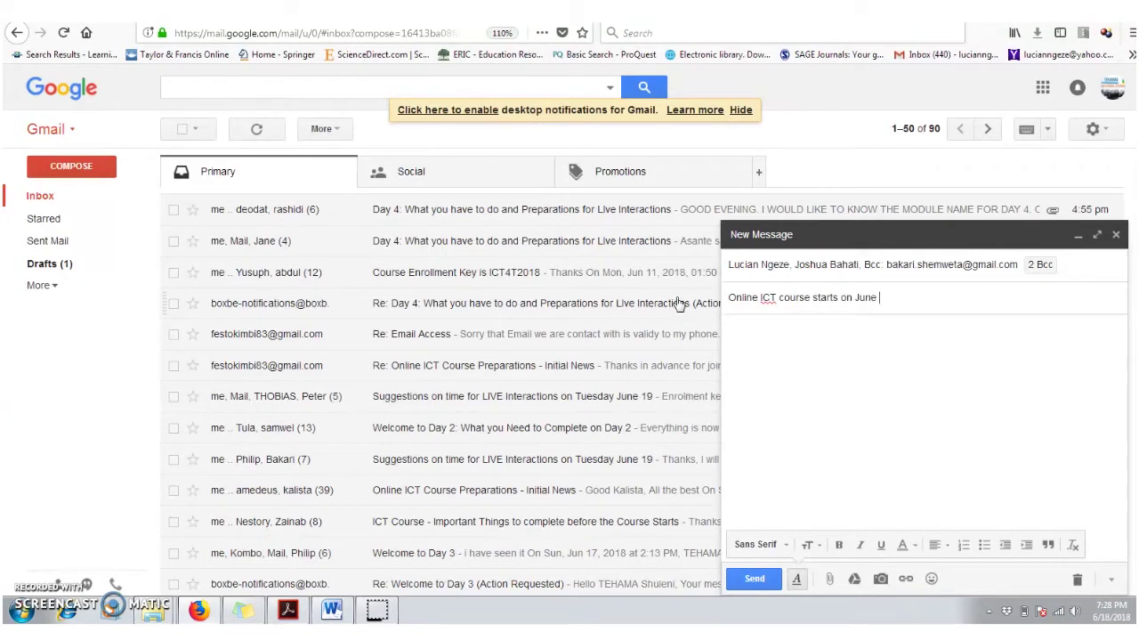
key(BackSpace)
key(BackSpace)
key(BackSpace)
key(BackSpace)
key(BackSpace)
key(BackSpace)
key(BackSpace)
text(d)
text( on Jun)
- Copy the selected letter text from the Word document for the message body
click(783, 344)
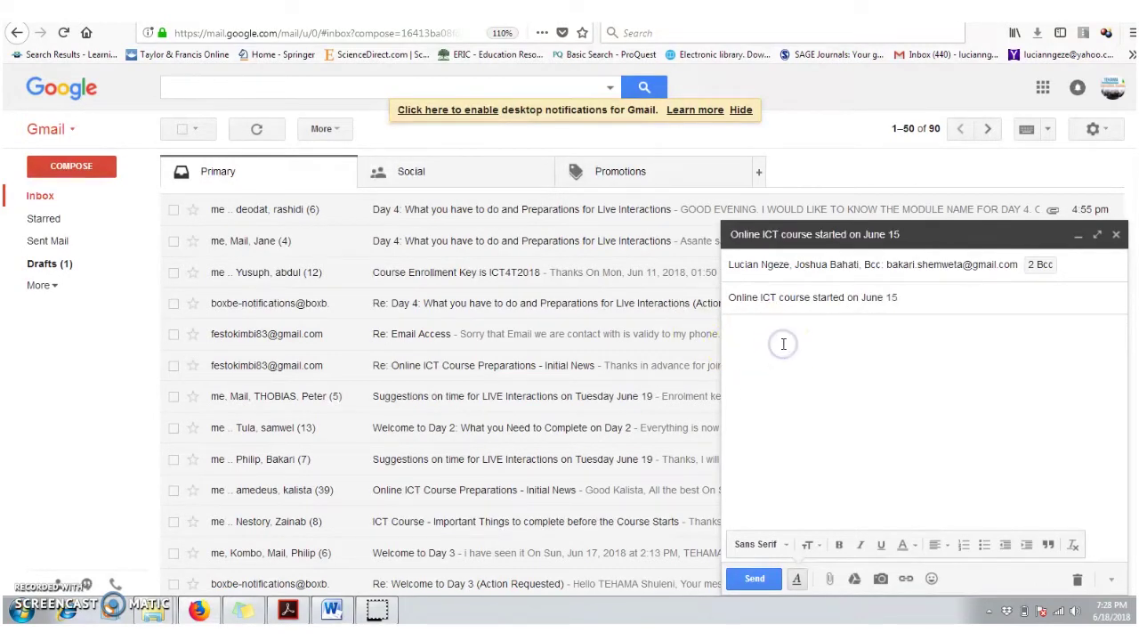
click(331, 610)
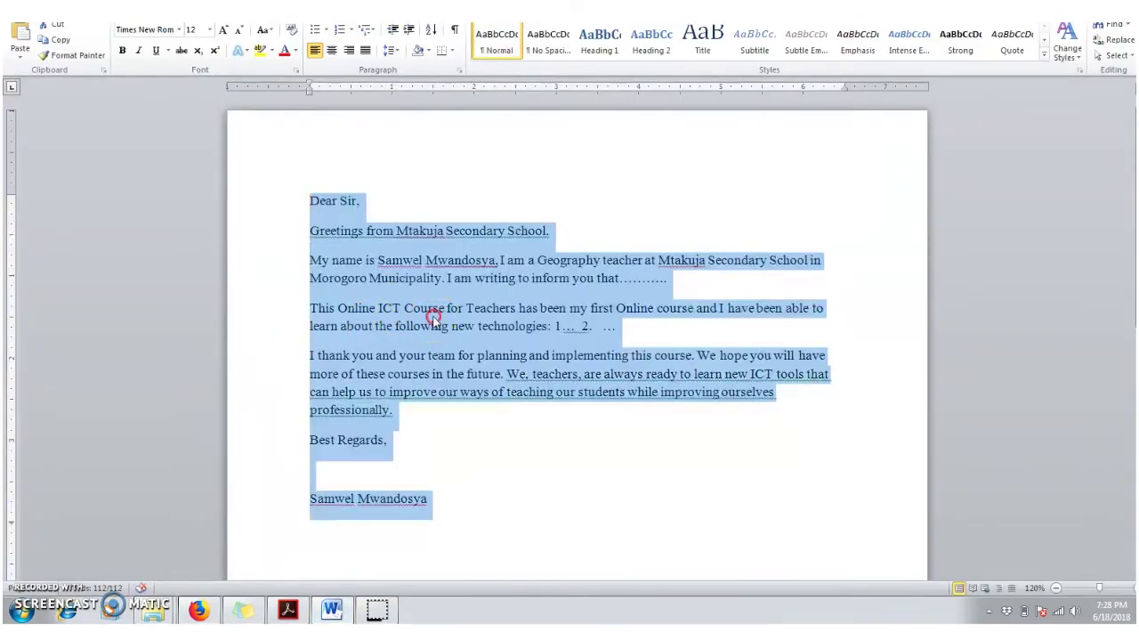
right_click(553, 354)
click(489, 346)
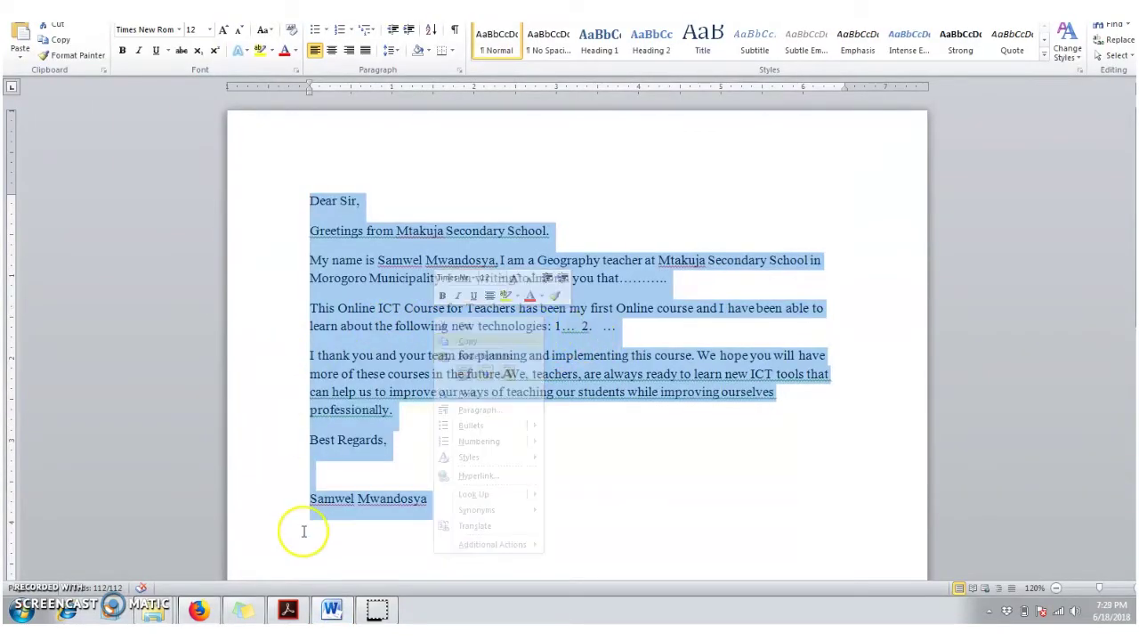
click(200, 609)
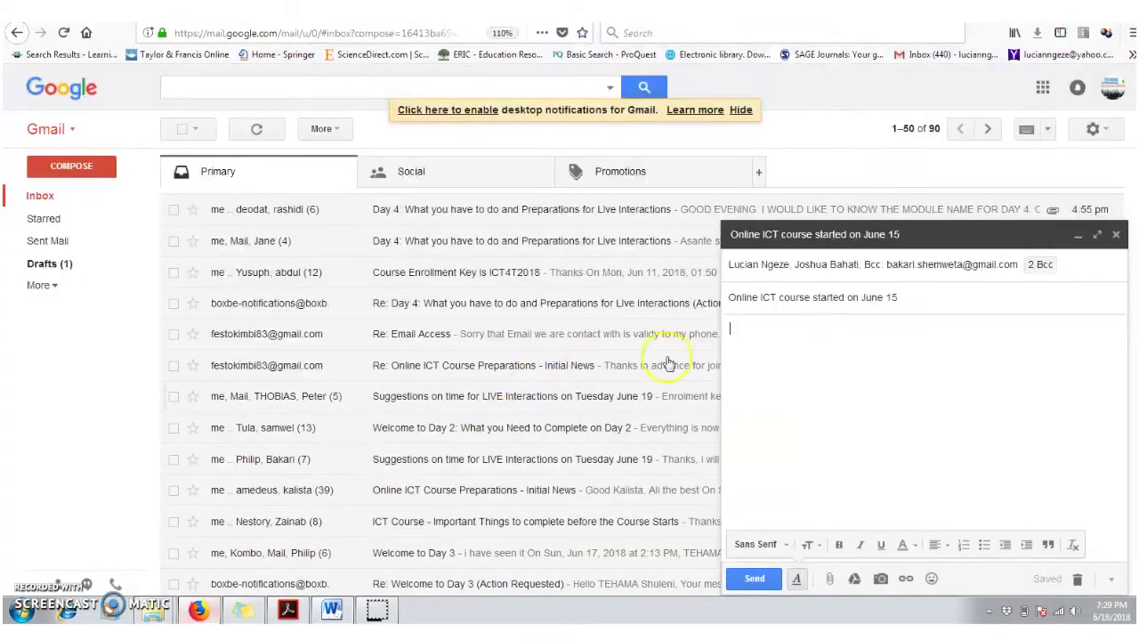
click(778, 342)
- Paste the letter with Ctrl+V and punctuate its greeting as 'Dear Sir,'
key(ctrl+v)
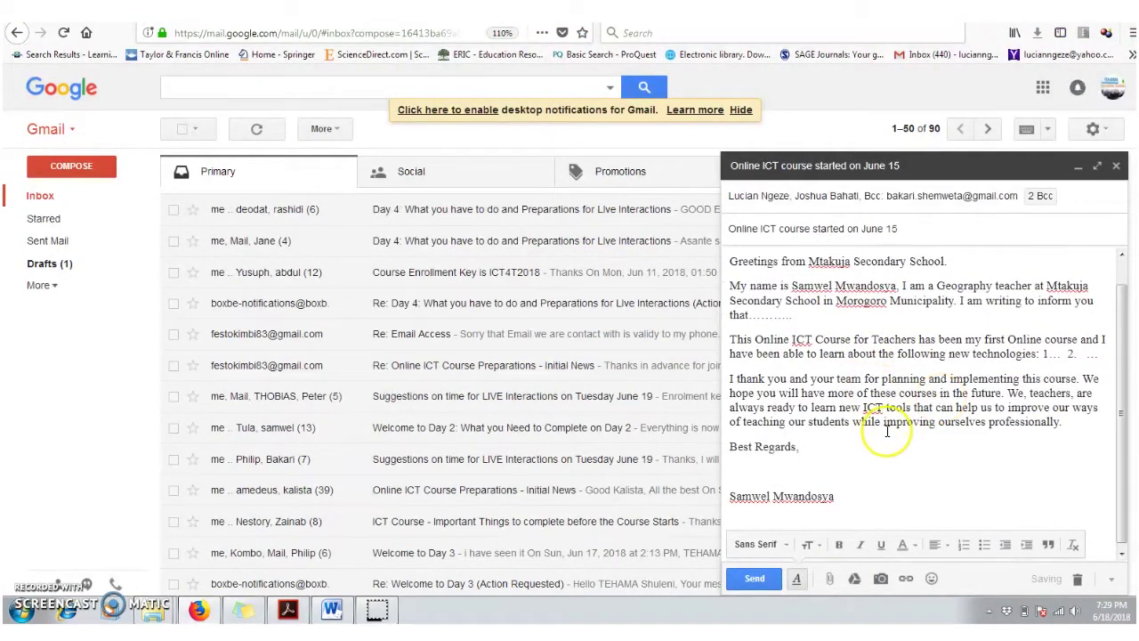
scroll(829, 260, up, 1)
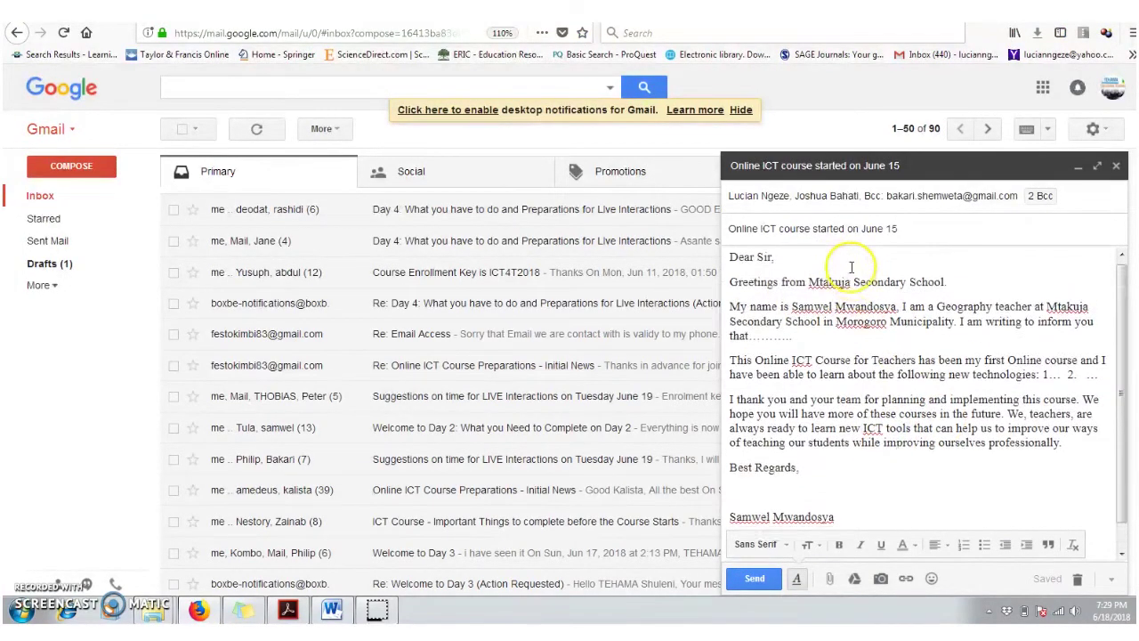
click(777, 262)
drag(777, 262, 717, 259)
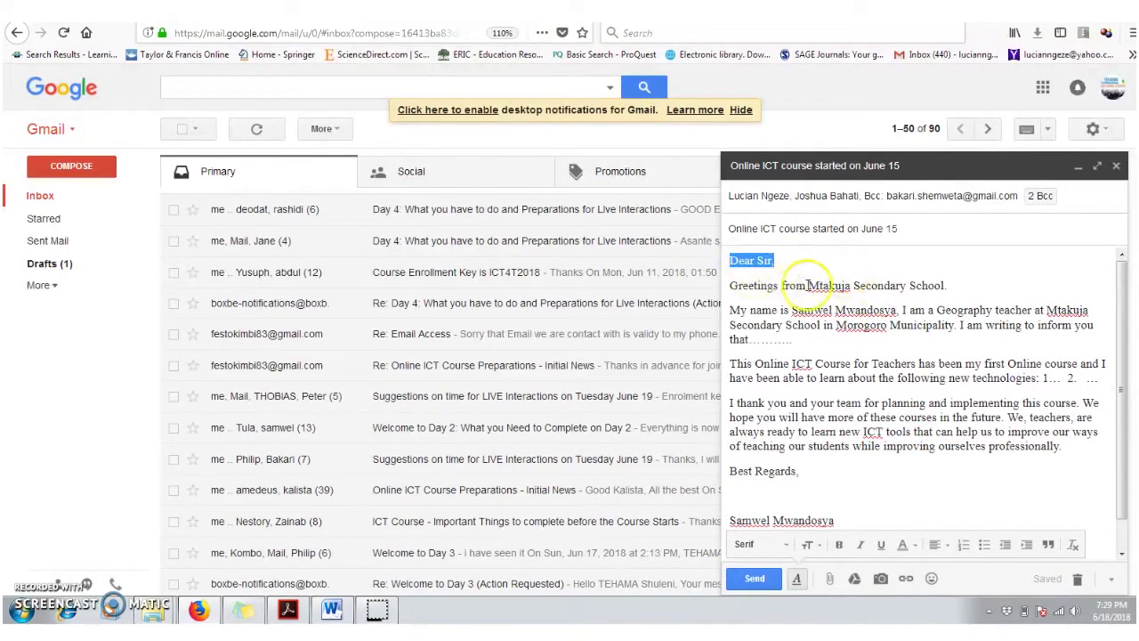
click(777, 263)
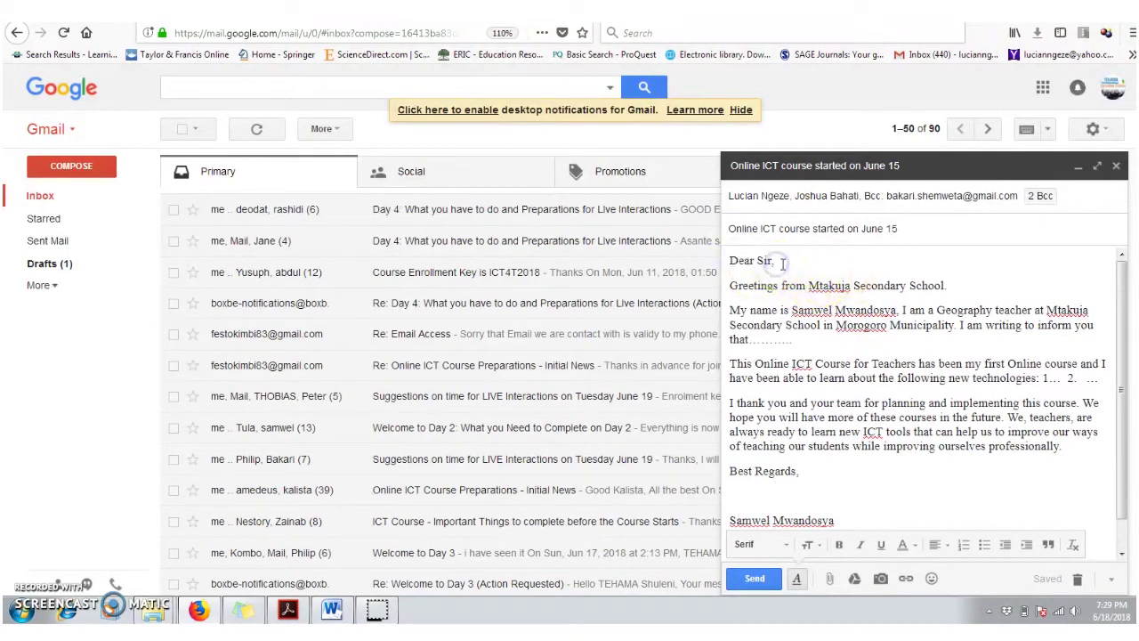
text(,)
click(952, 286)
drag(794, 339, 726, 307)
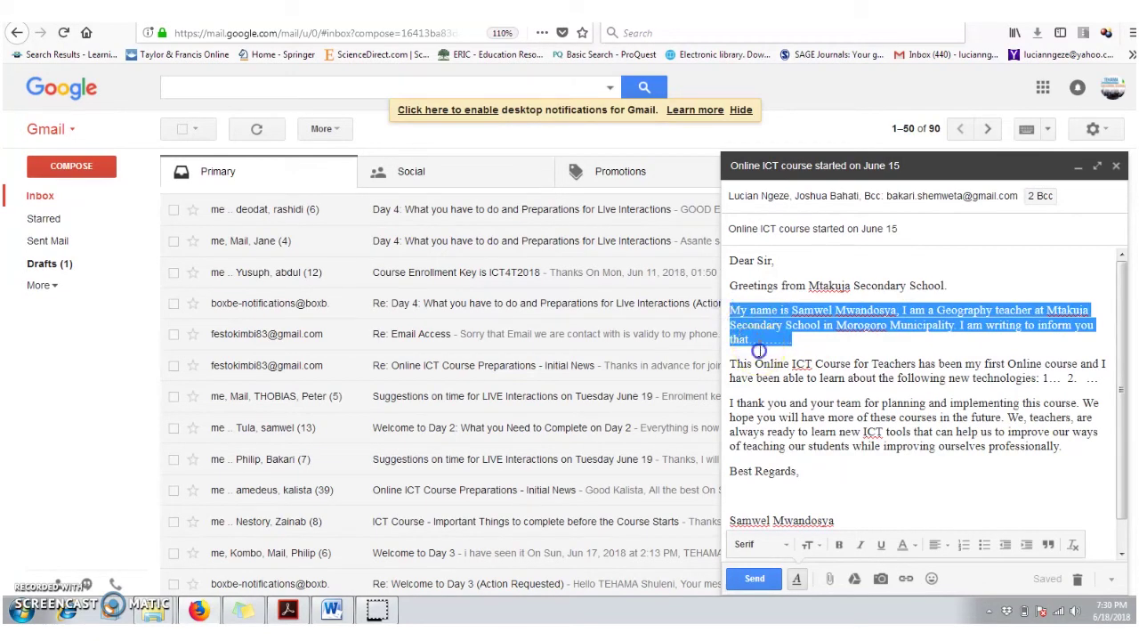
click(761, 342)
drag(731, 364, 1117, 385)
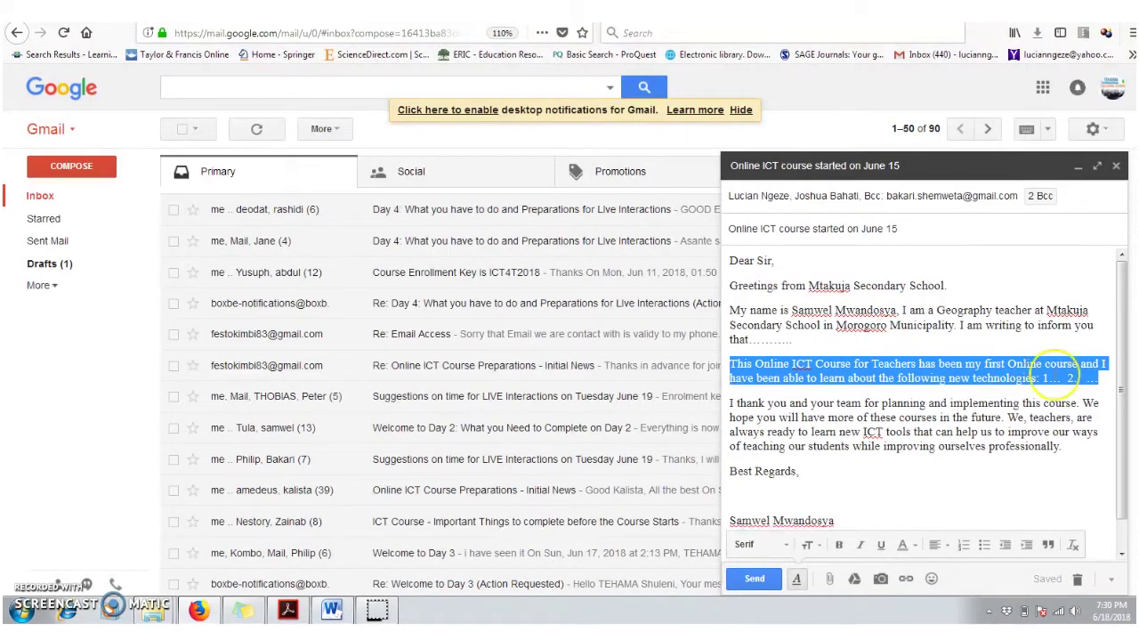
drag(730, 402, 1071, 449)
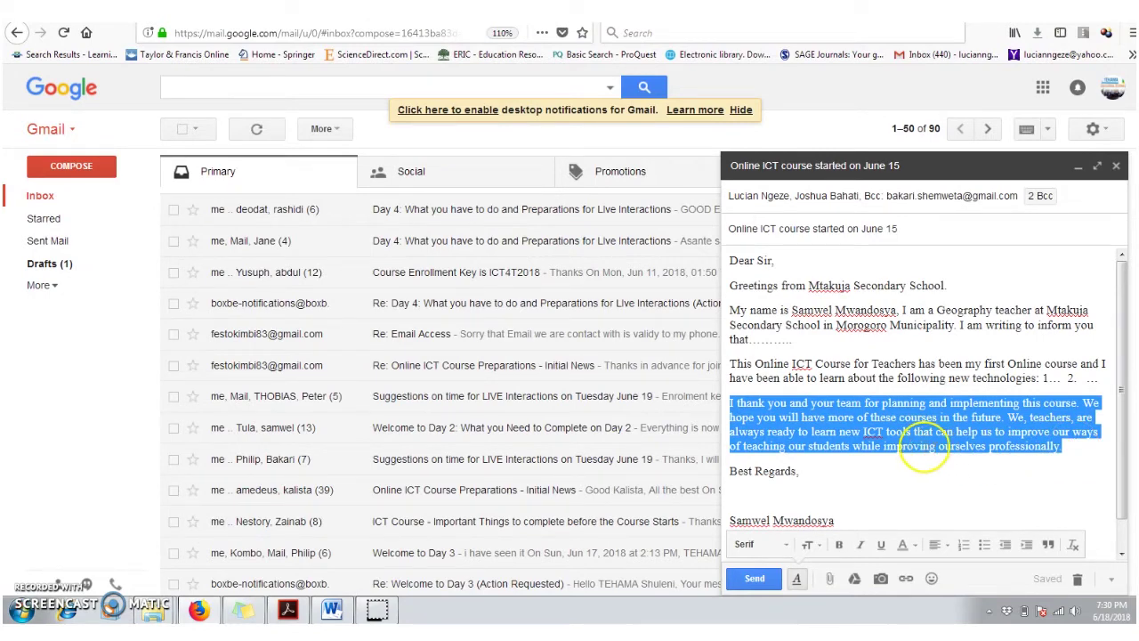
shift+click(738, 471)
drag(737, 472, 819, 480)
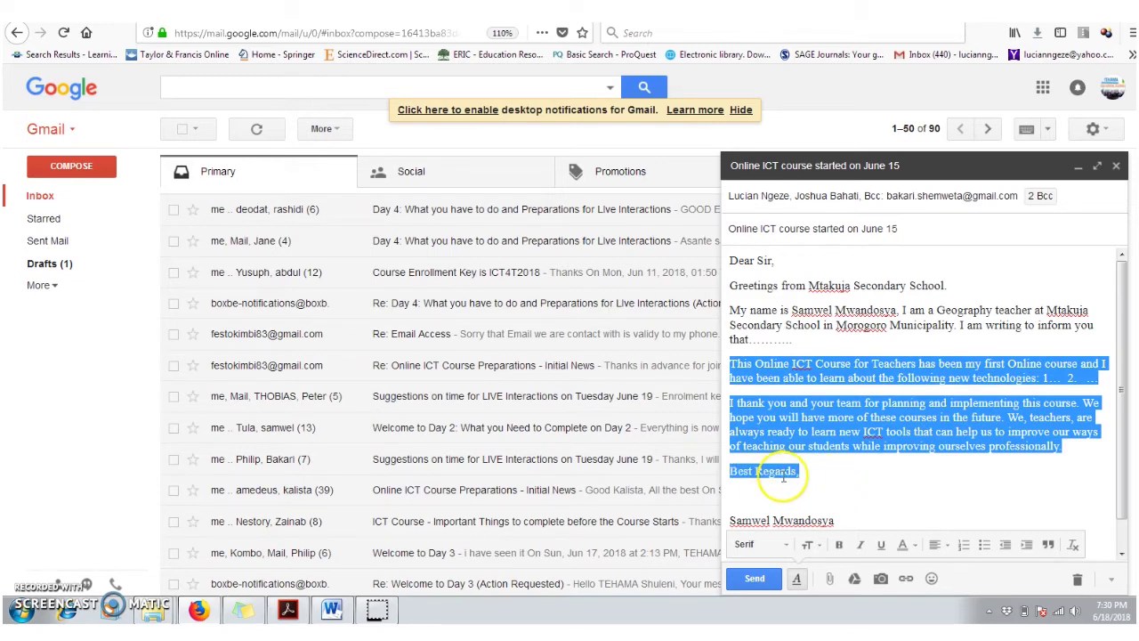
click(818, 480)
text(,)
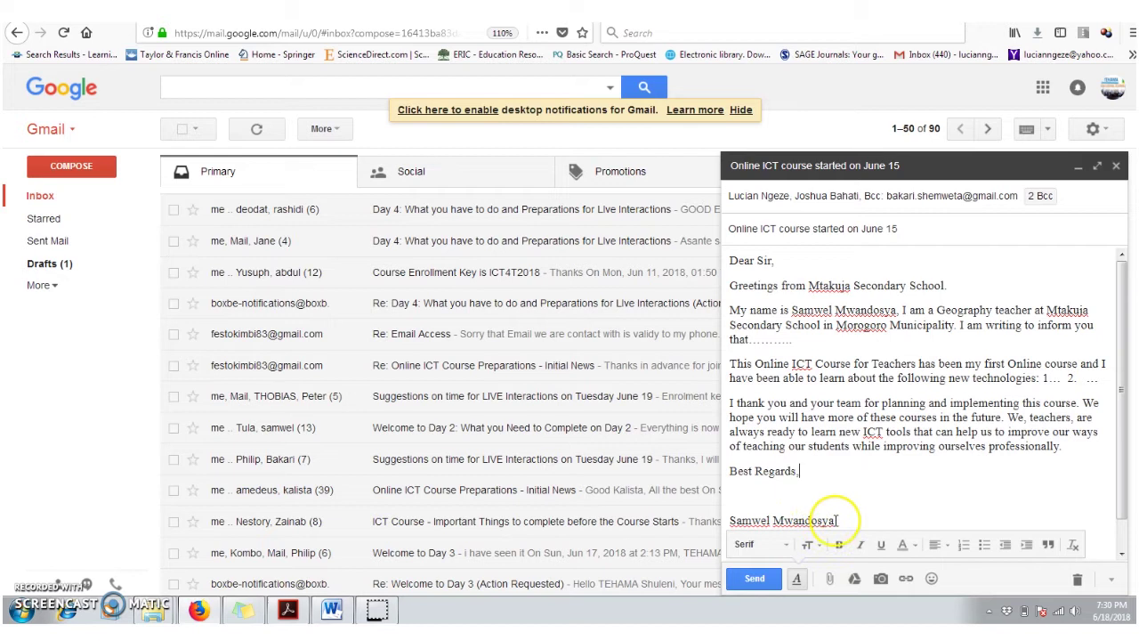
drag(834, 520, 730, 524)
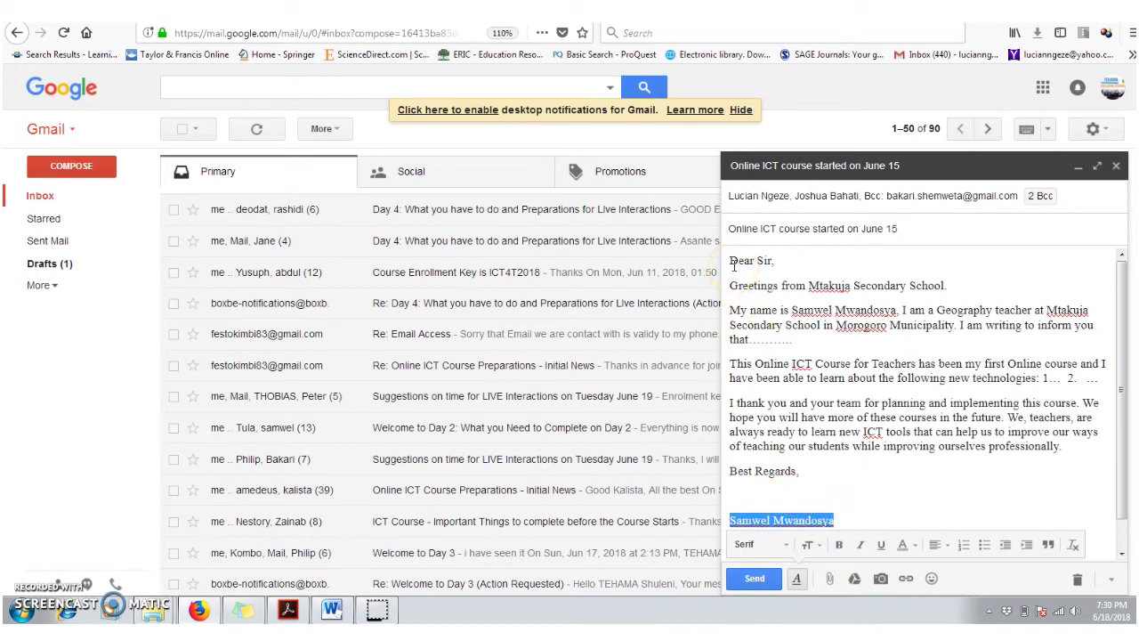
click(731, 261)
mouse_move(730, 261)
mouse_down()
mouse_move(774, 260)
mouse_move(737, 286)
mouse_move(1032, 457)
mouse_move(1077, 452)
mouse_up()
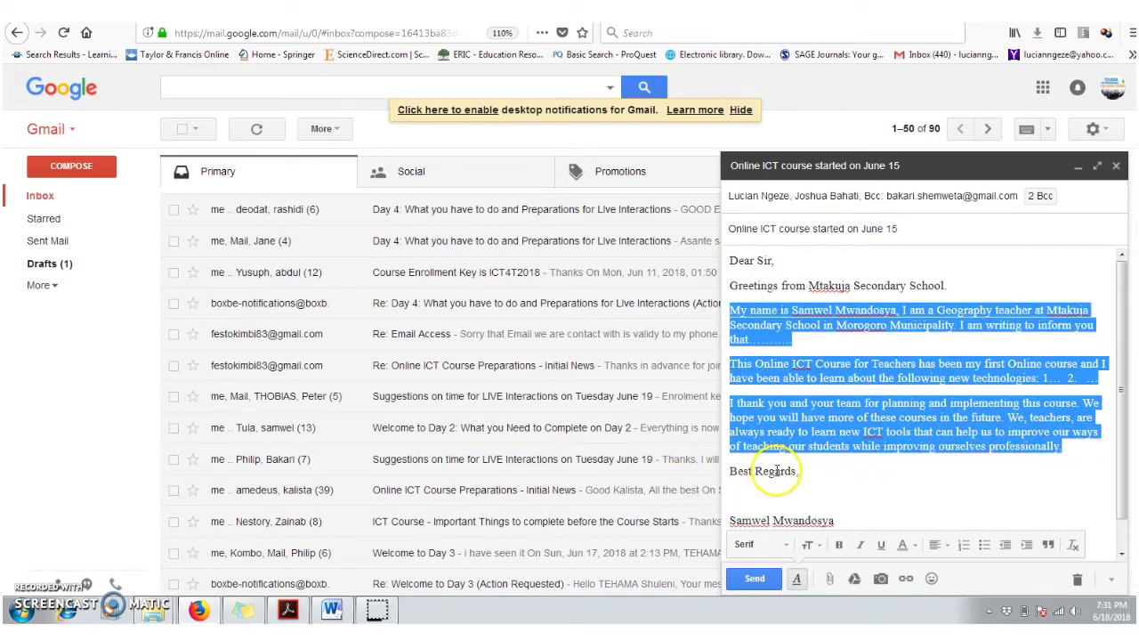
drag(806, 474, 728, 473)
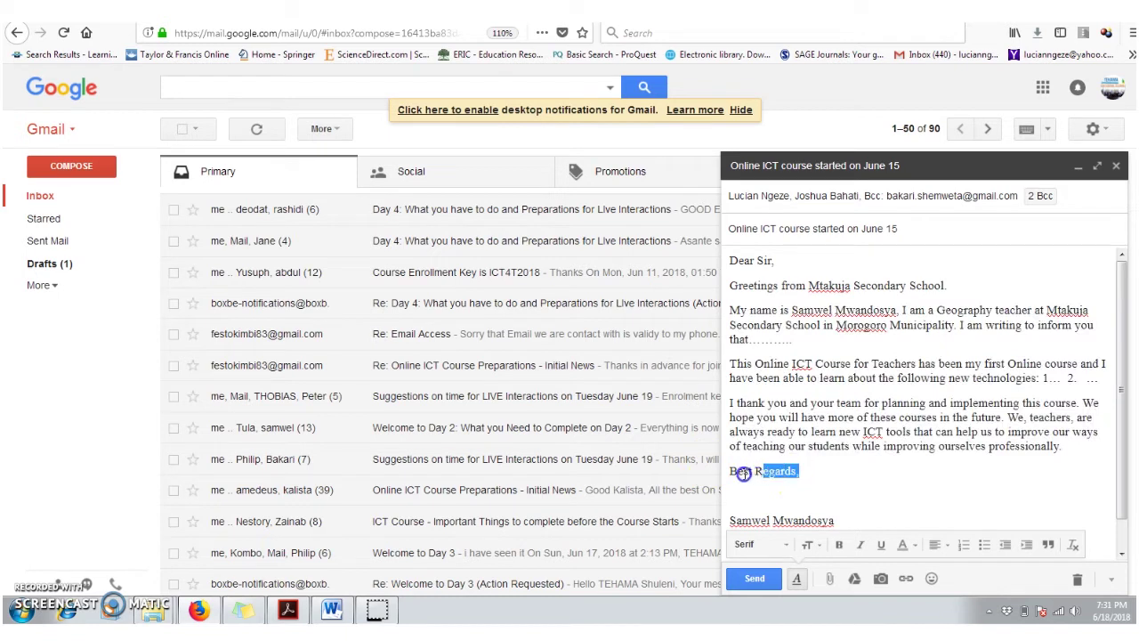
click(776, 512)
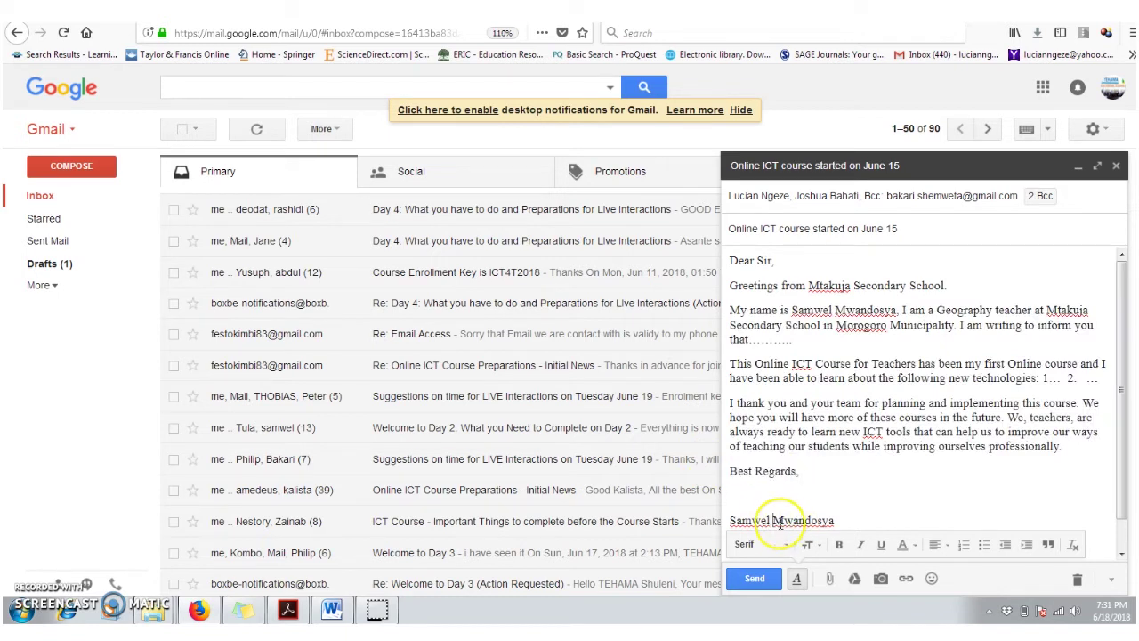
click(827, 512)
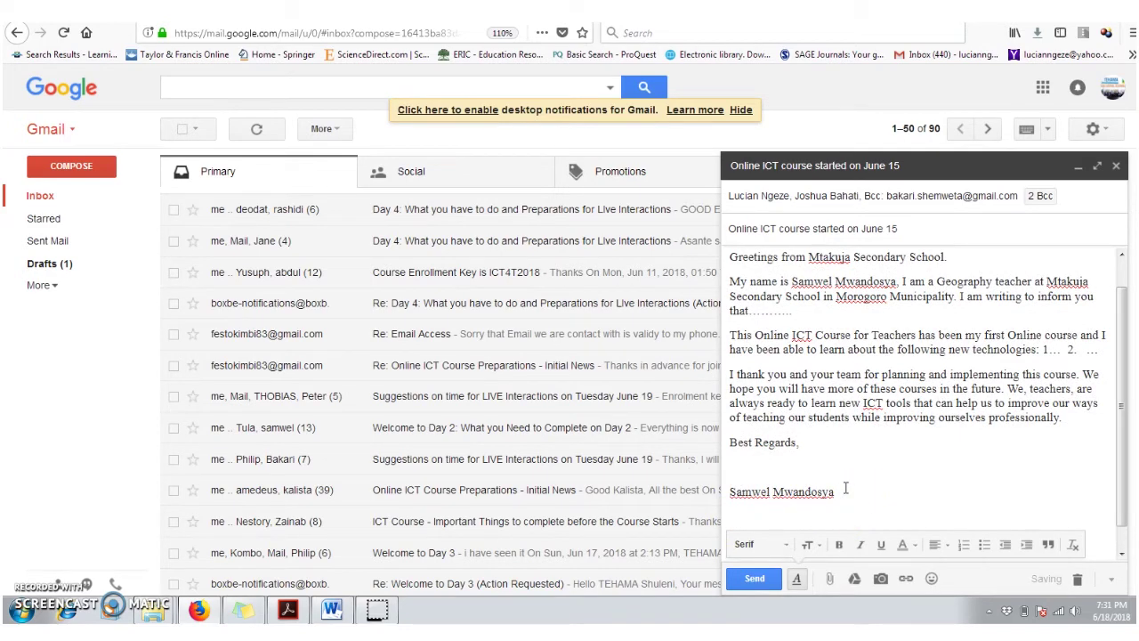
- Add 'Mtakuja Sec School,' plus its postal box and town lines under the signature name
key(Return)
text(Mtakuja S)
text(ec School)
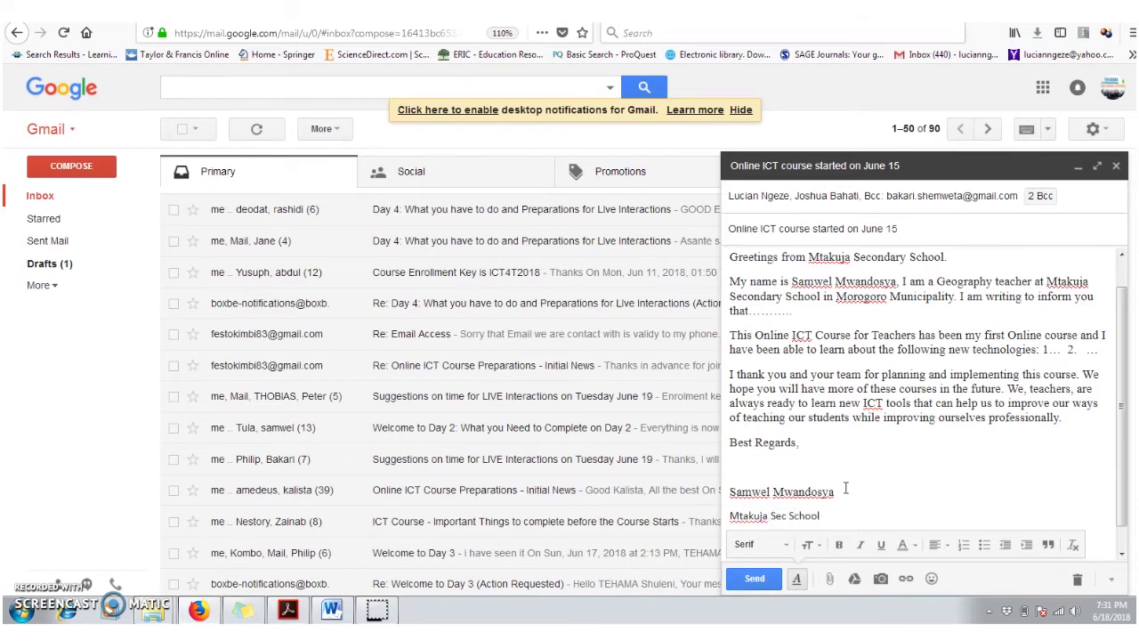
text(,)
key(Return)
text(P.)
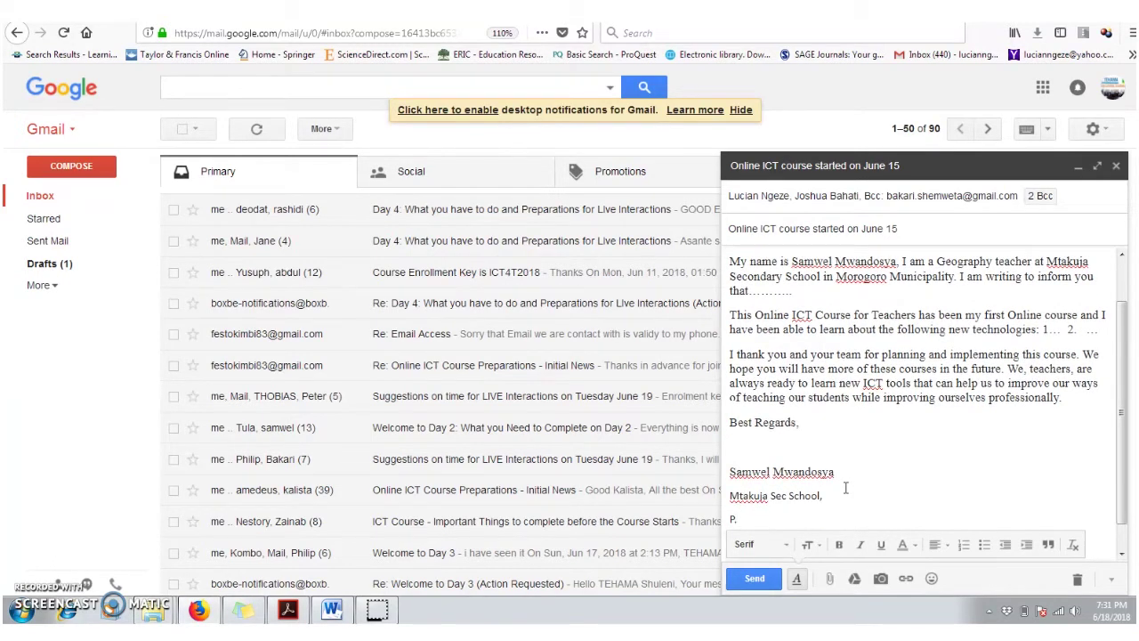
text(O. Box 2)
text(0,)
key(Return)
text(Mo)
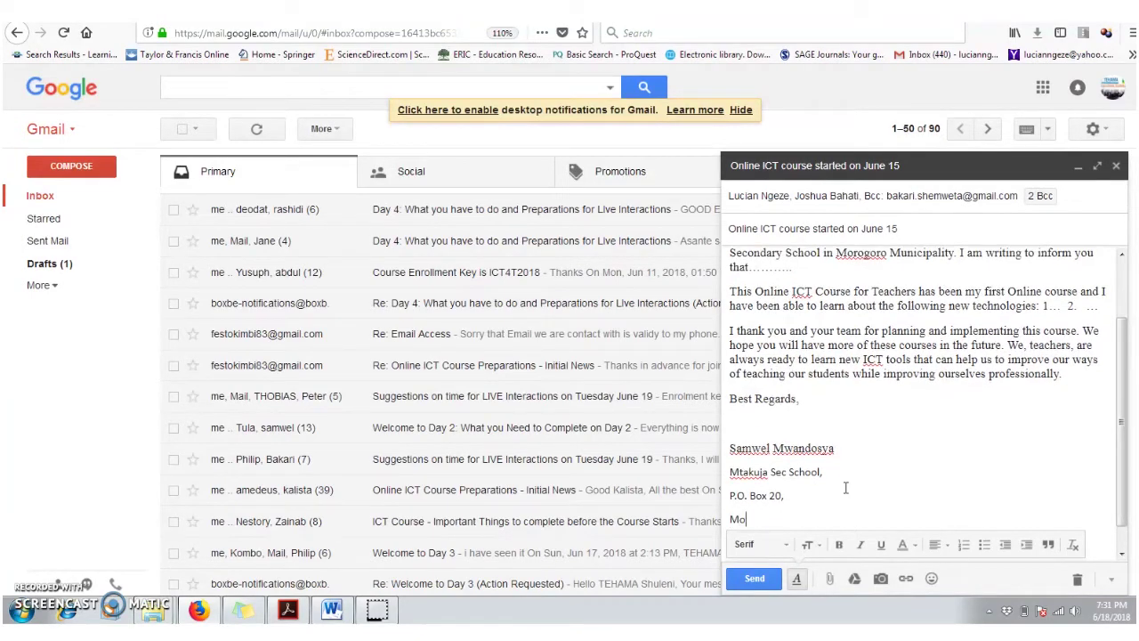
text(rogoro)
- Add empty Email, Phone and website lines below the address
key(Return)
text(Email:)
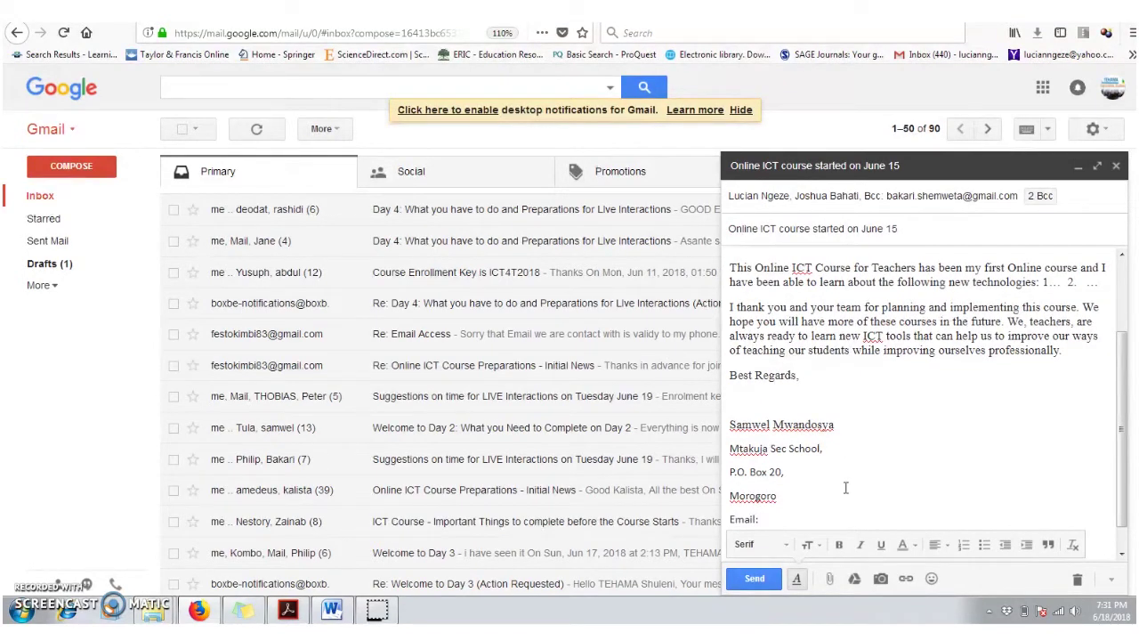
key(Return)
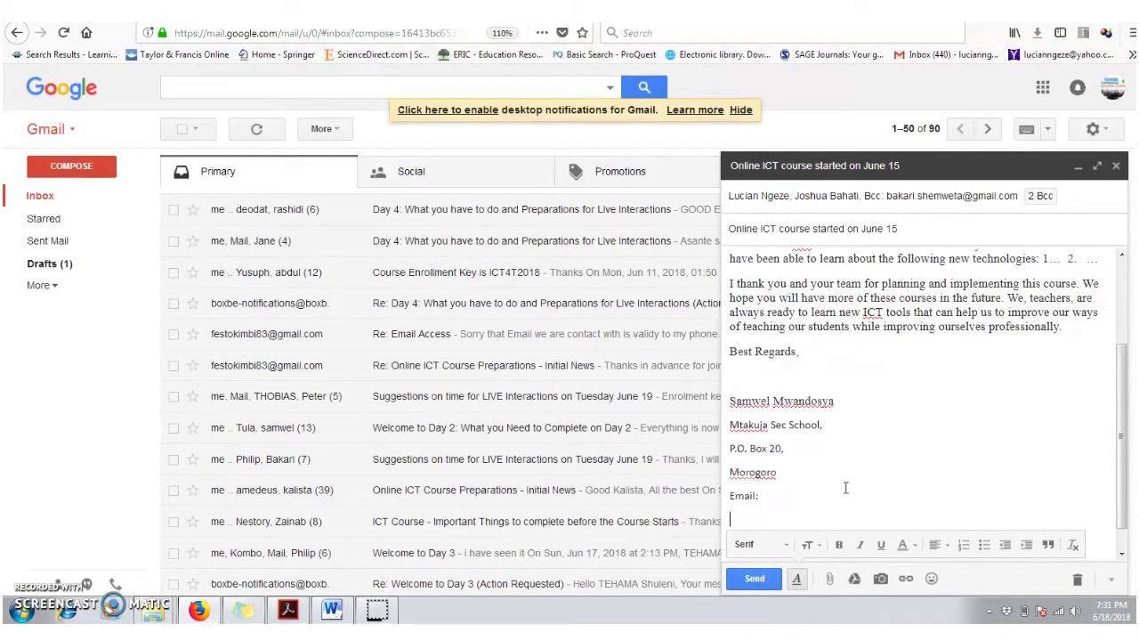
text(Phone:)
key(Return)
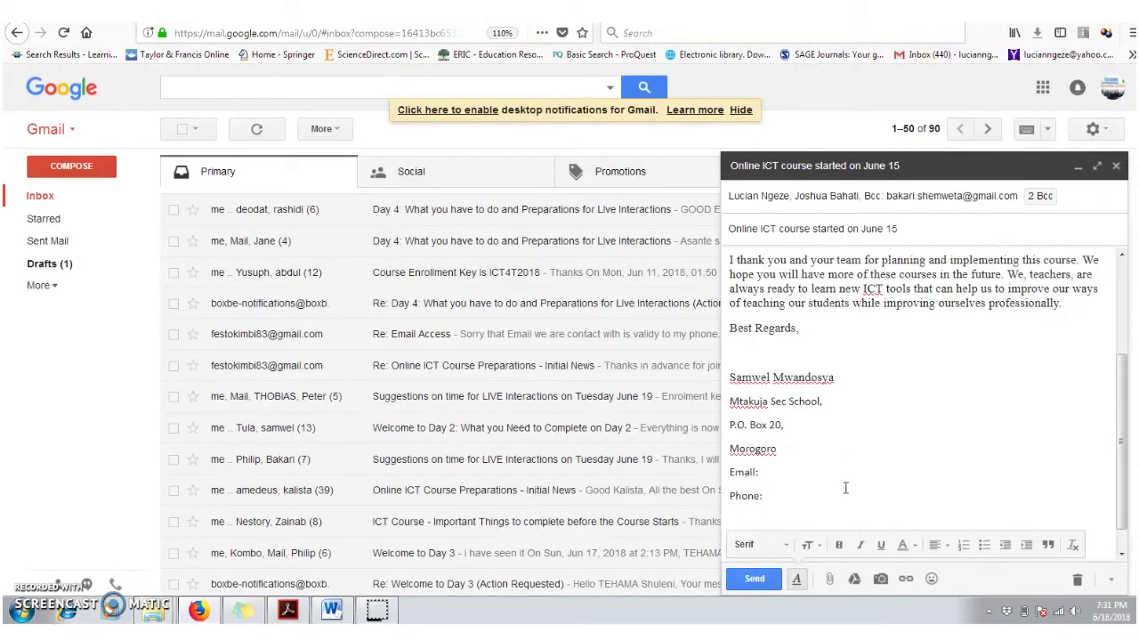
text(website:)
click(798, 469)
scroll(806, 493, up, 3)
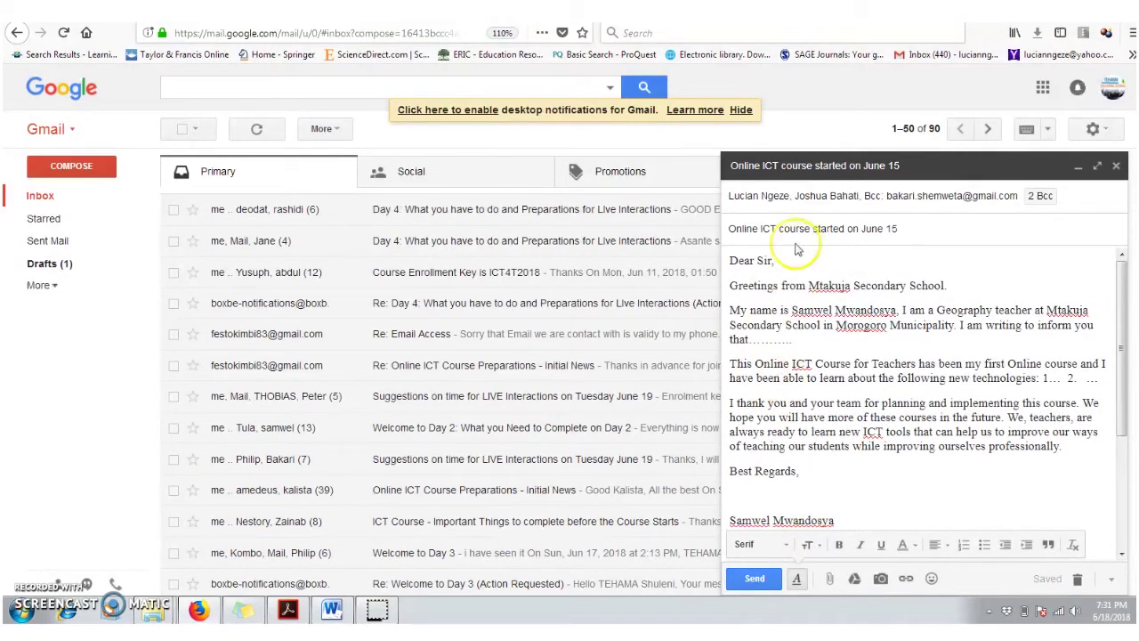
- Try bold and then italic on the selected letter body
click(845, 415)
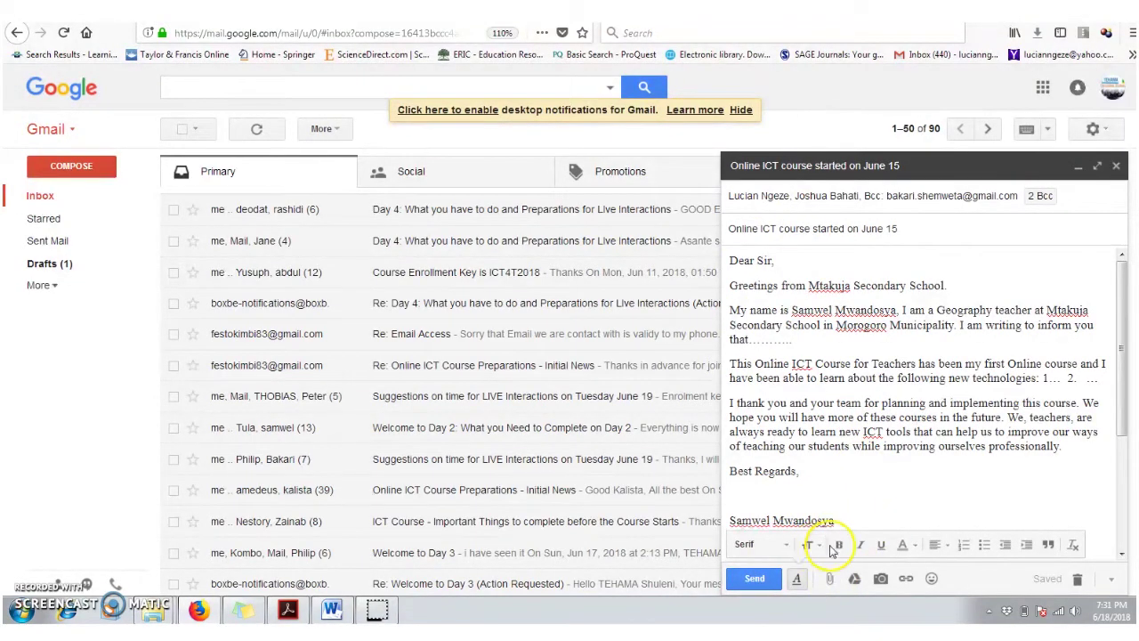
click(731, 261)
drag(798, 378, 853, 480)
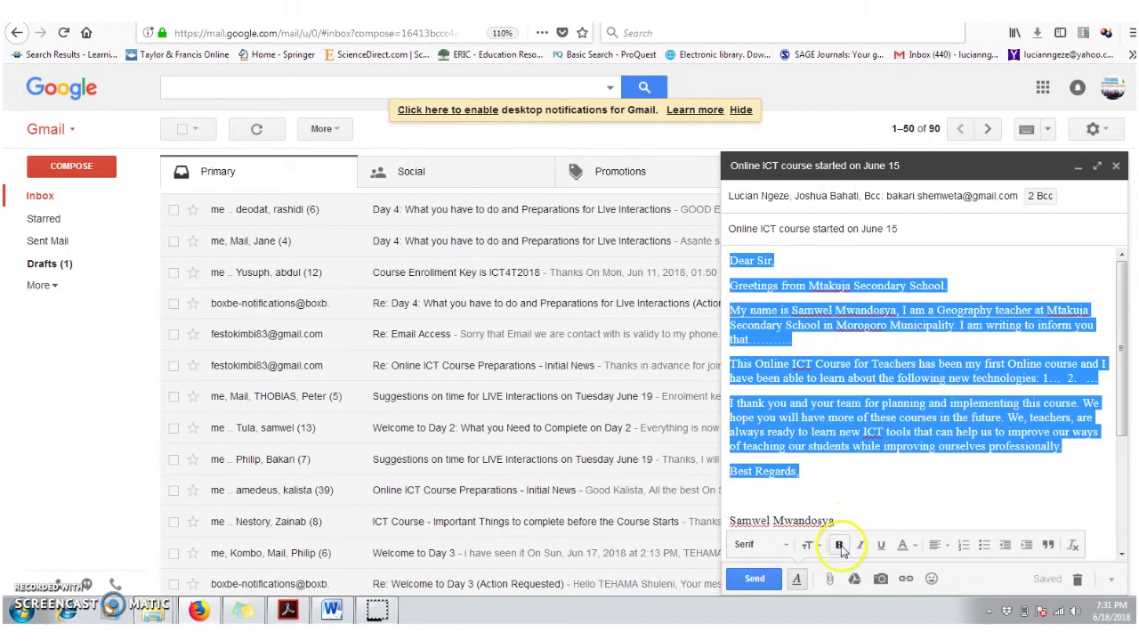
click(839, 543)
click(894, 484)
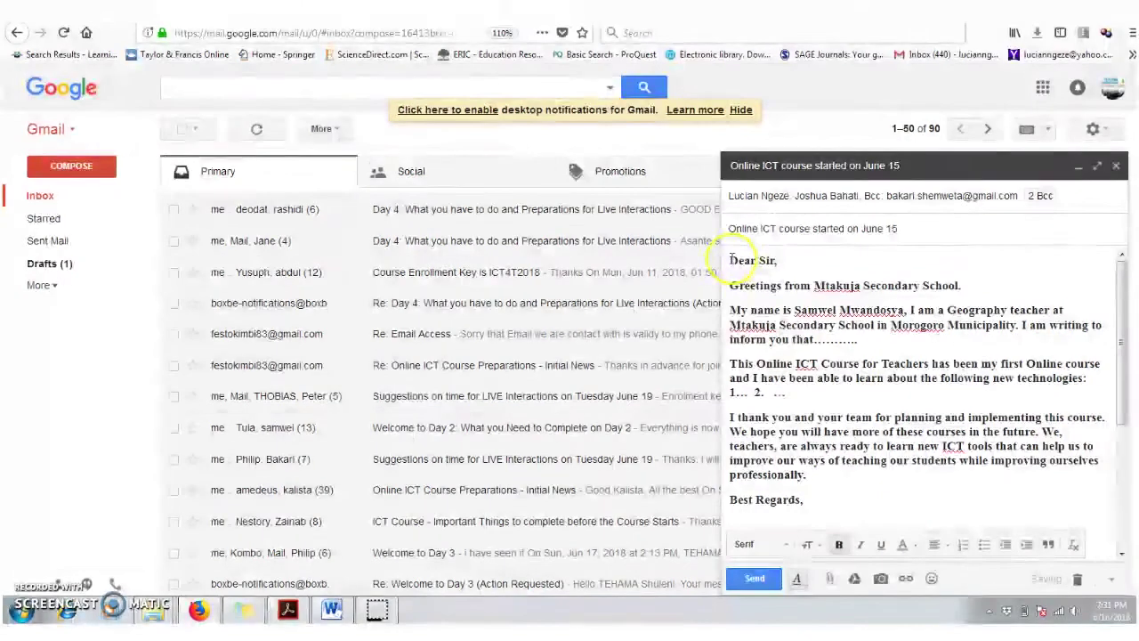
drag(729, 260, 819, 519)
click(859, 544)
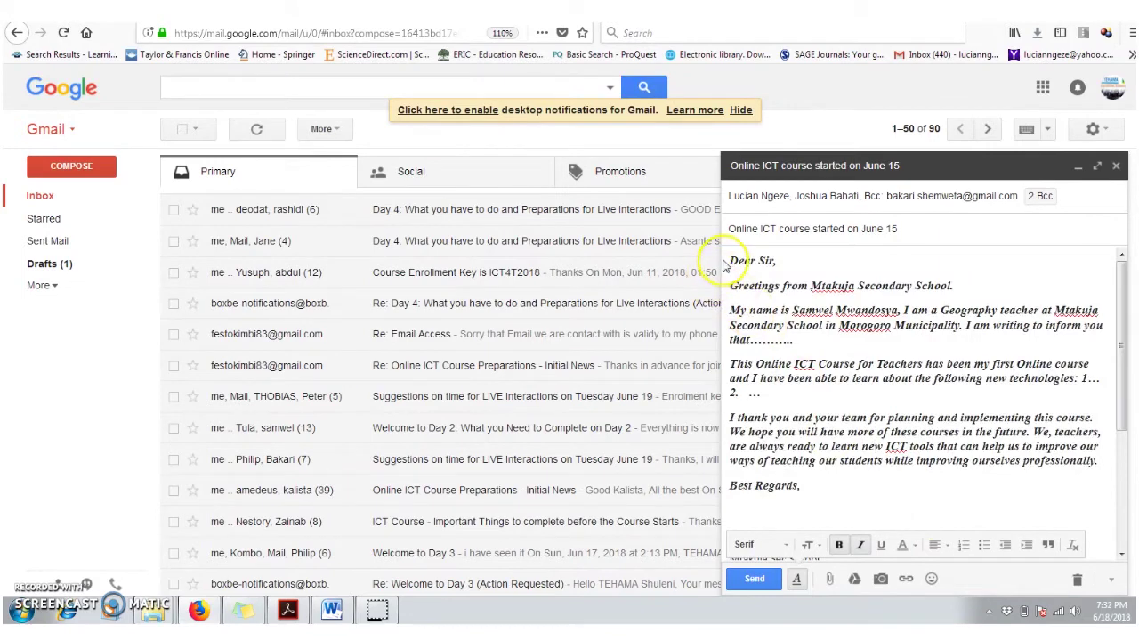
- Give the letter a blue background, then undo it so the text is plain
drag(730, 260, 848, 527)
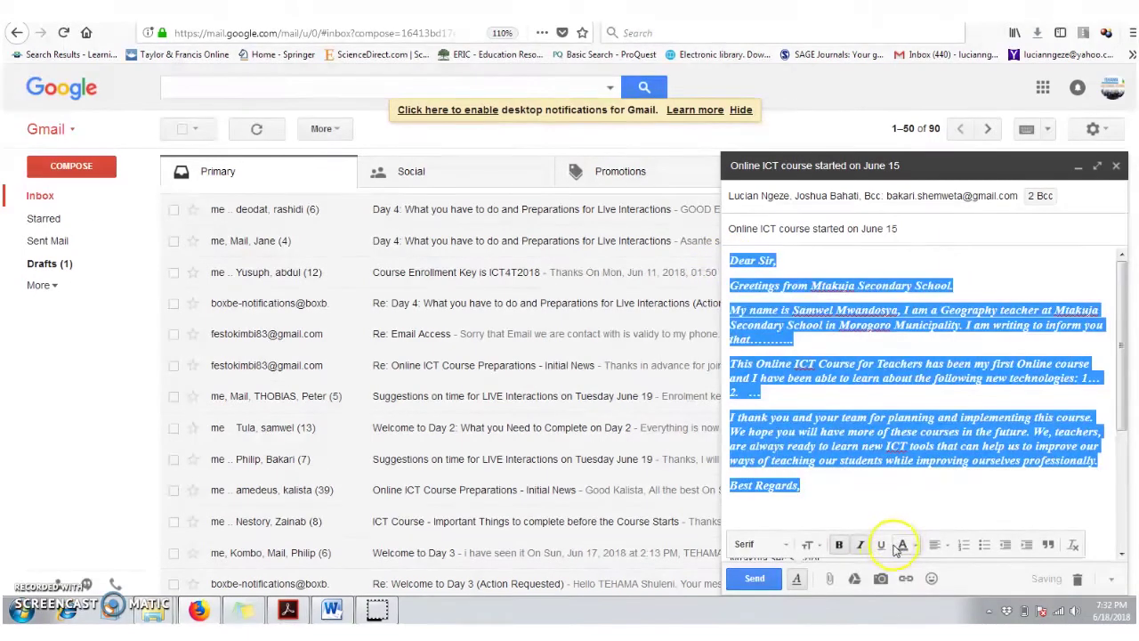
click(861, 499)
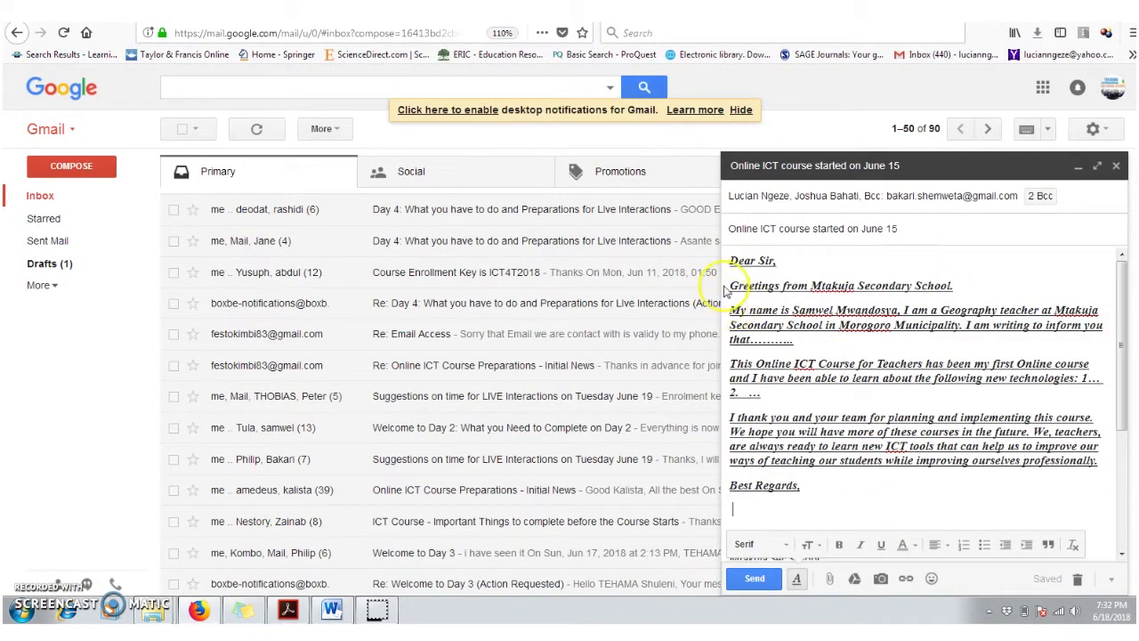
drag(730, 261, 847, 531)
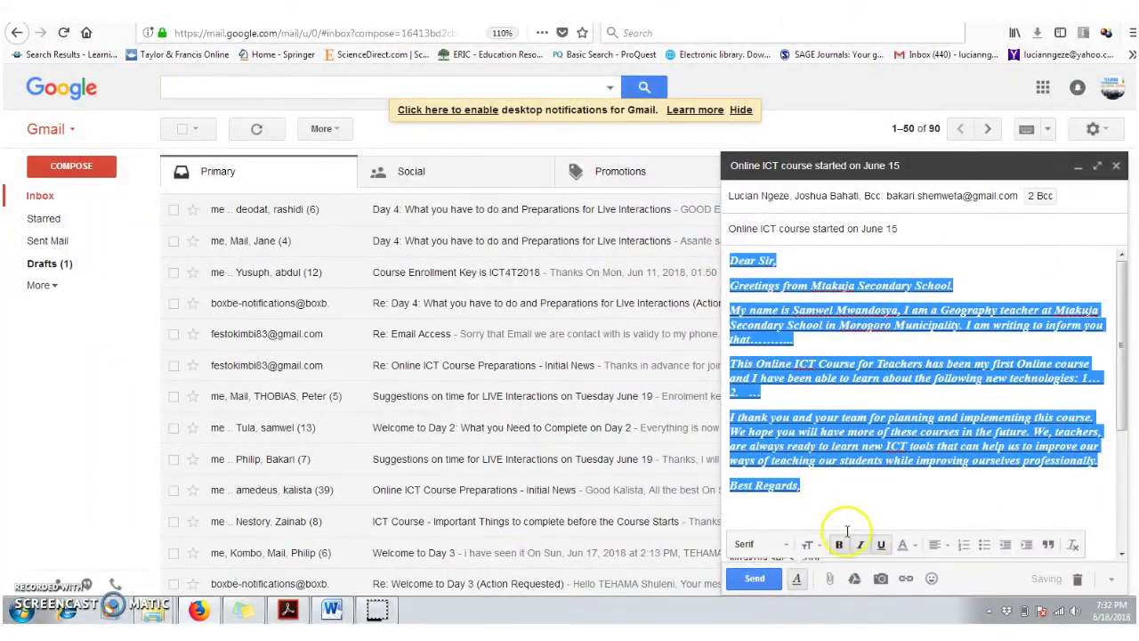
click(902, 545)
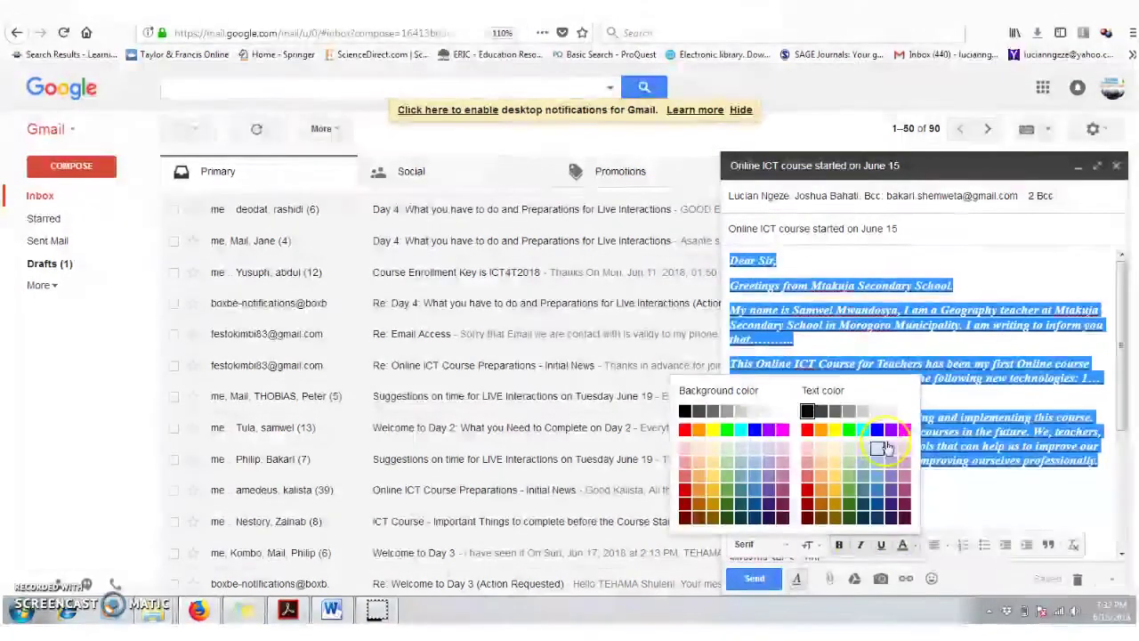
click(756, 432)
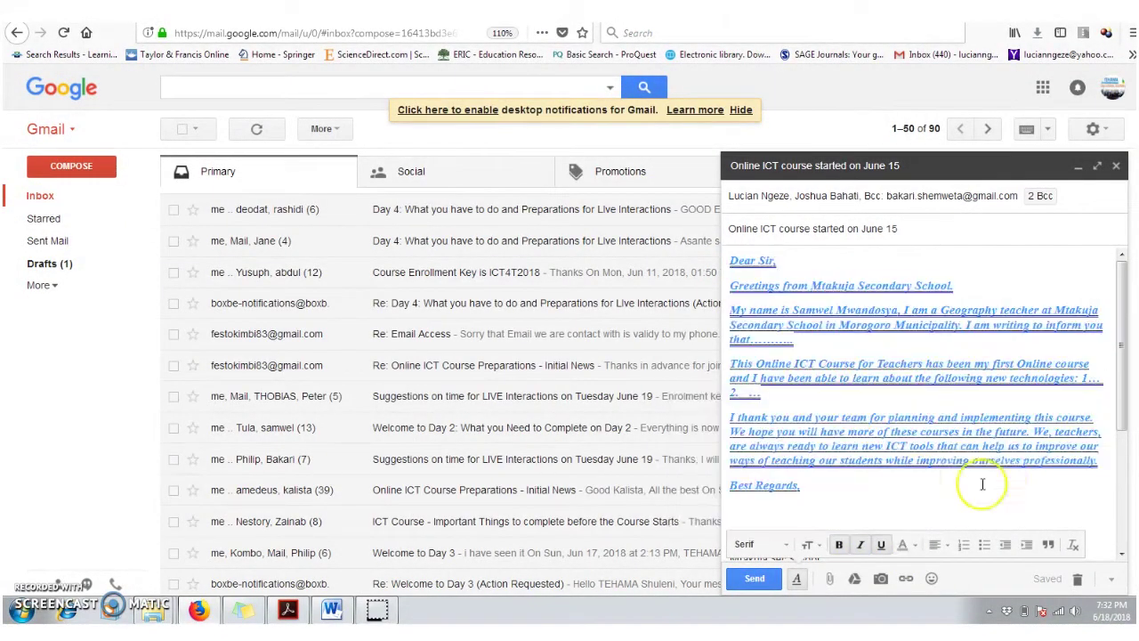
click(932, 481)
key(ctrl+z)
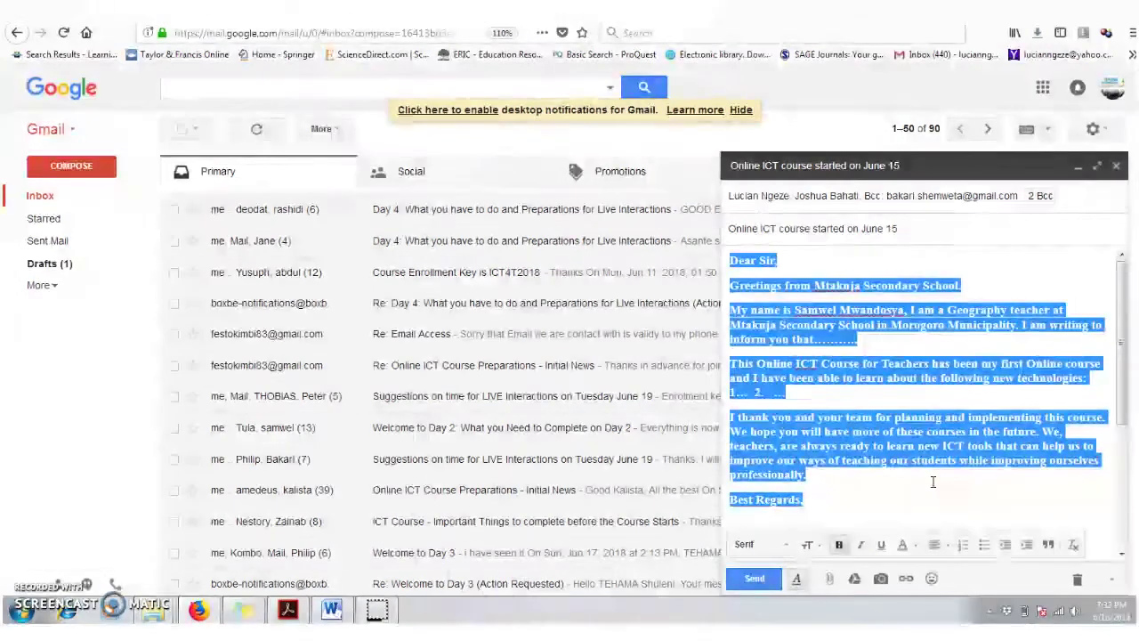
click(884, 483)
scroll(883, 483, down, 2)
scroll(890, 454, up, 3)
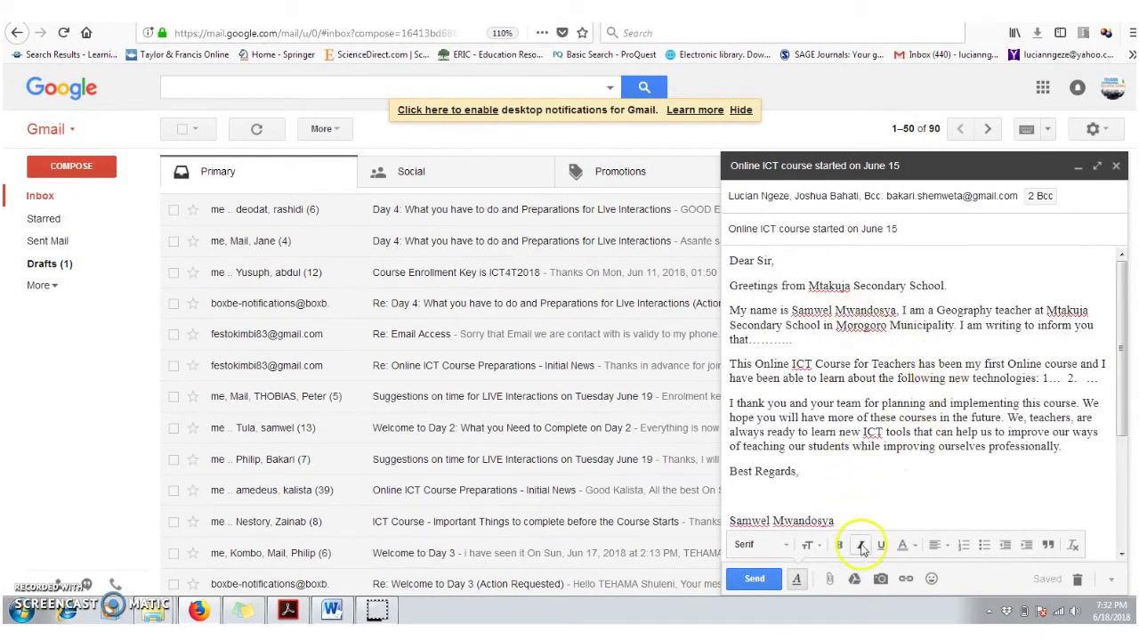
- Upload INFO-REAL AUGMENTED REALITY_MODIFIED BY NGEZE from Downloads as the first attachment
click(831, 580)
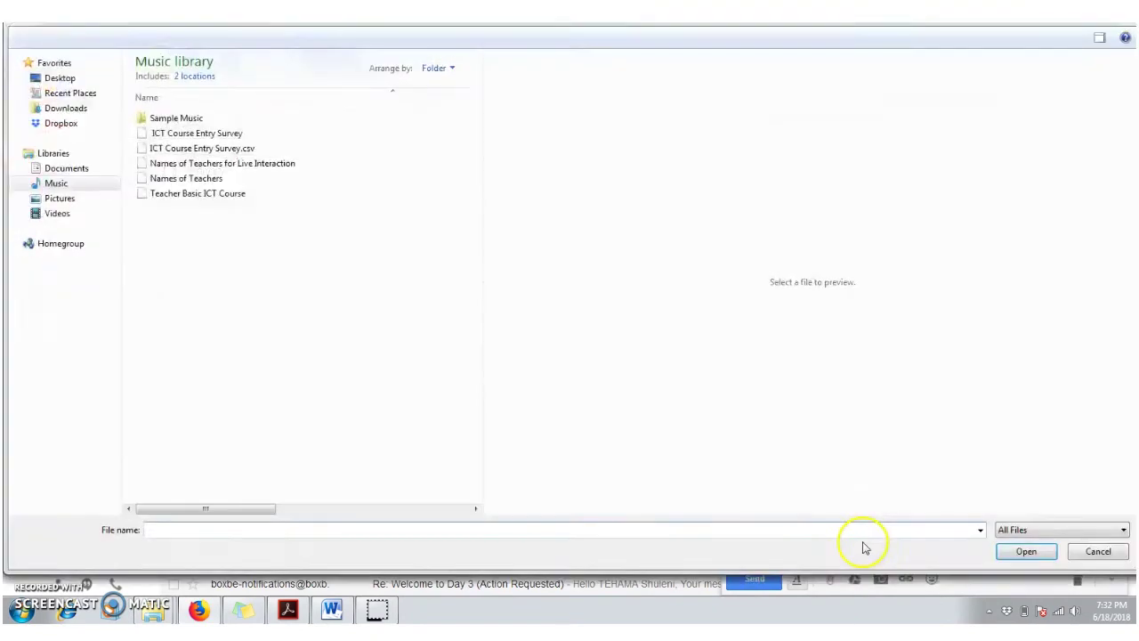
click(65, 111)
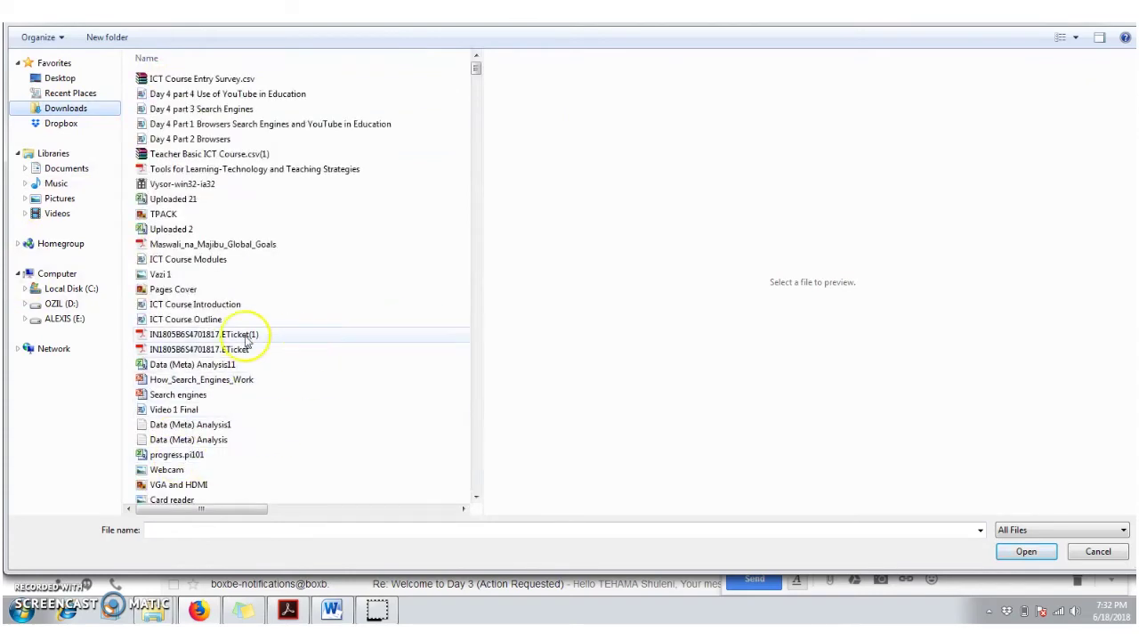
click(176, 334)
scroll(177, 249, down, 10)
scroll(249, 319, down, 3)
scroll(303, 331, down, 7)
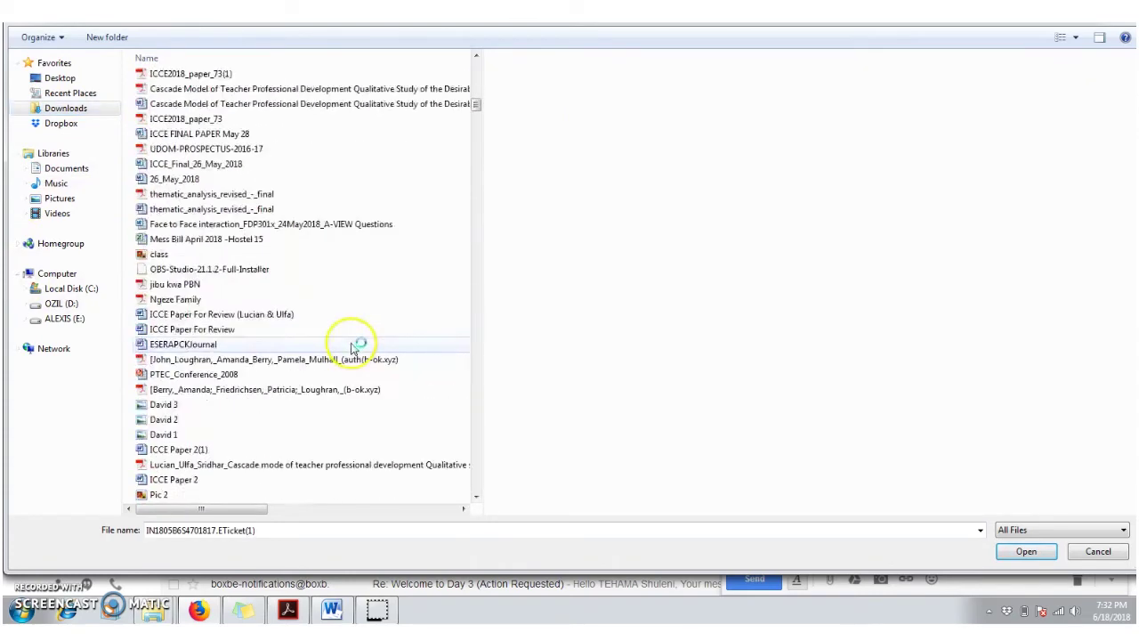
scroll(356, 345, down, 7)
scroll(354, 347, down, 7)
scroll(353, 349, down, 6)
scroll(349, 294, down, 3)
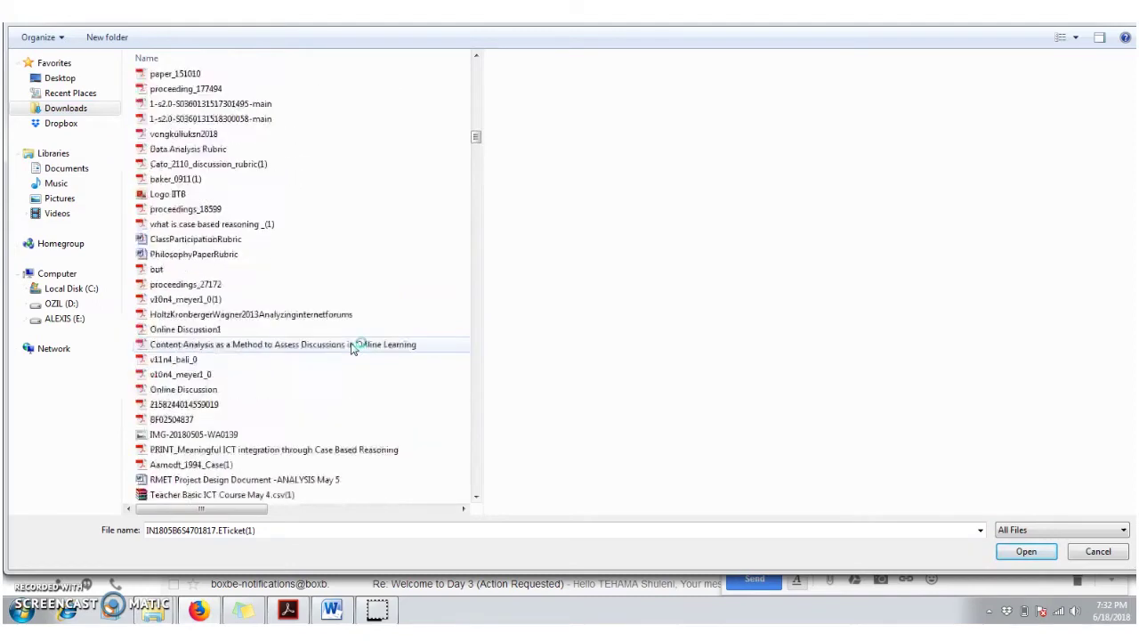
scroll(354, 222, down, 3)
scroll(354, 347, down, 3)
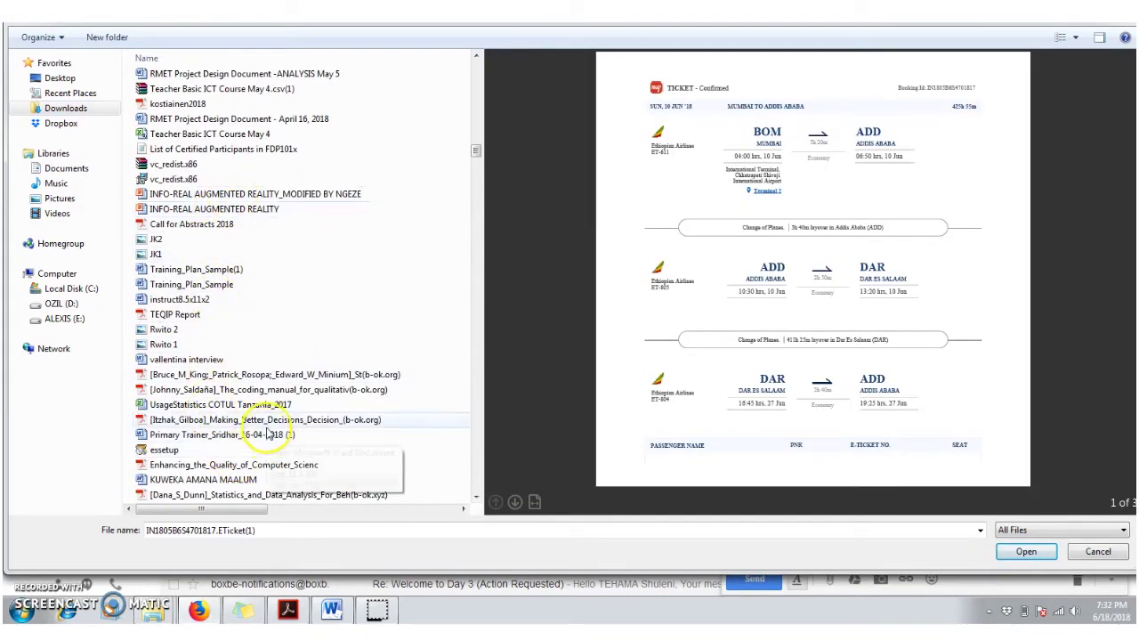
click(236, 195)
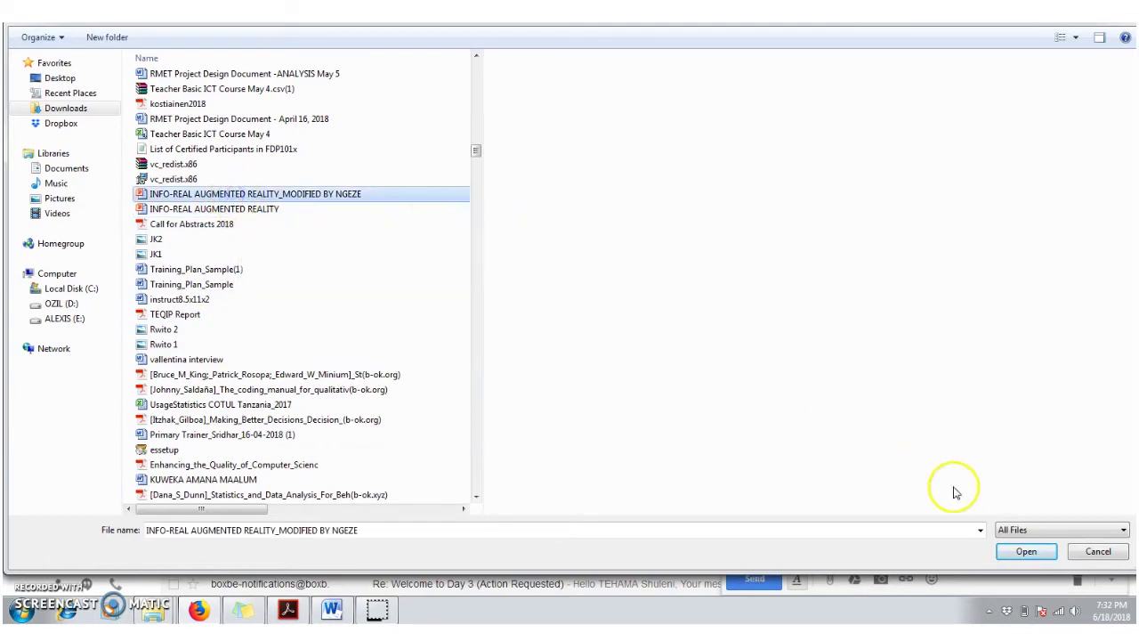
click(998, 552)
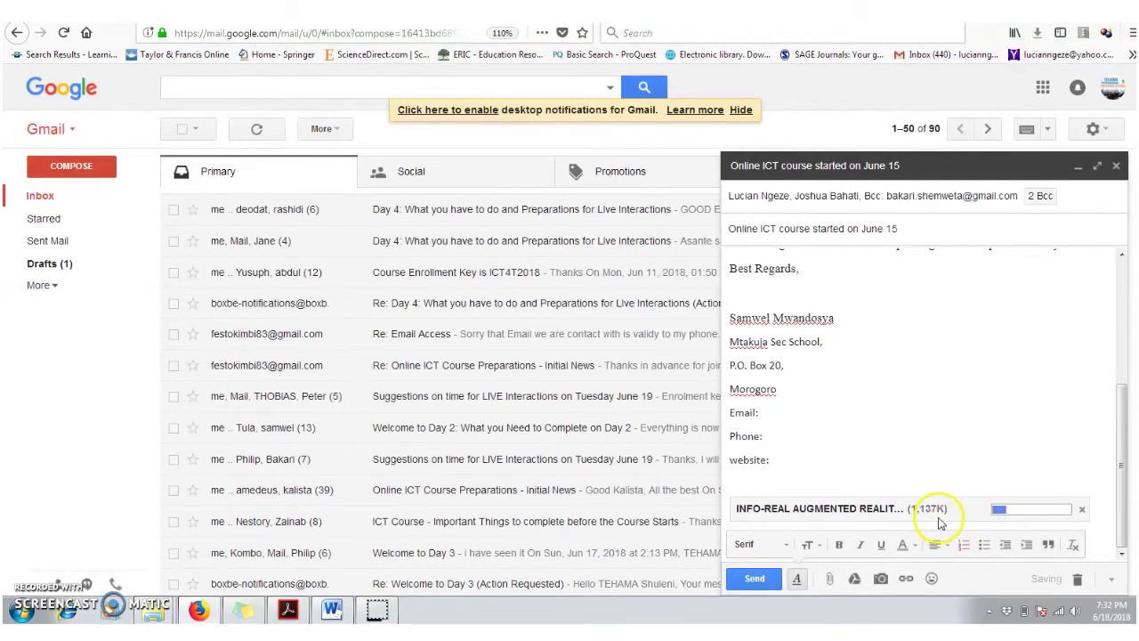
click(831, 579)
- Browse the Downloads list, previewing several files for the second attachment
click(233, 363)
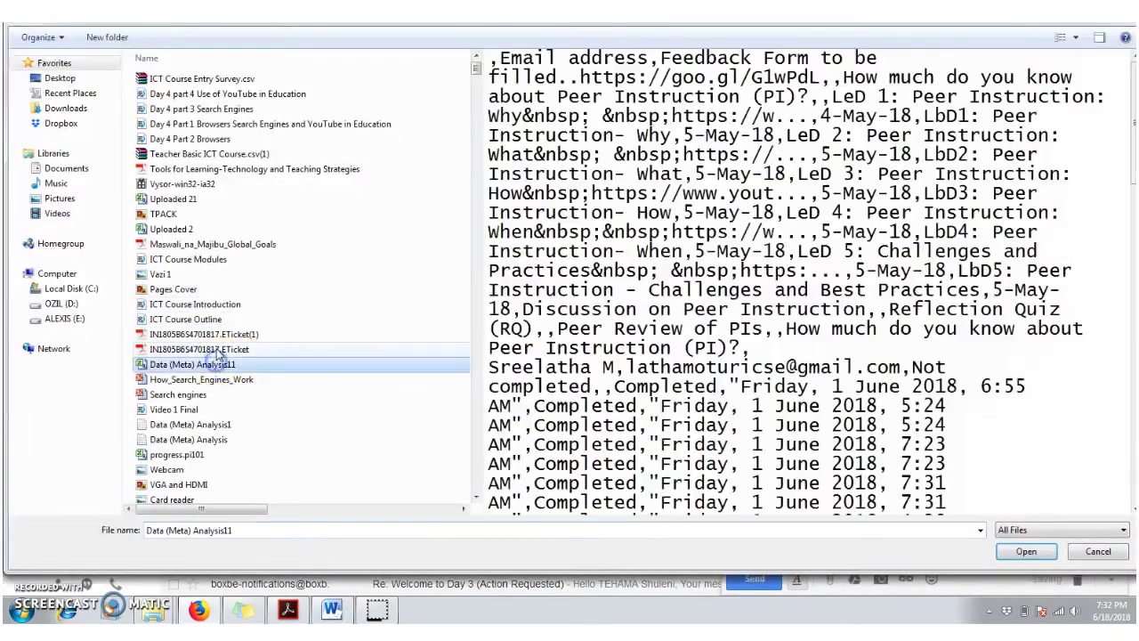
click(162, 274)
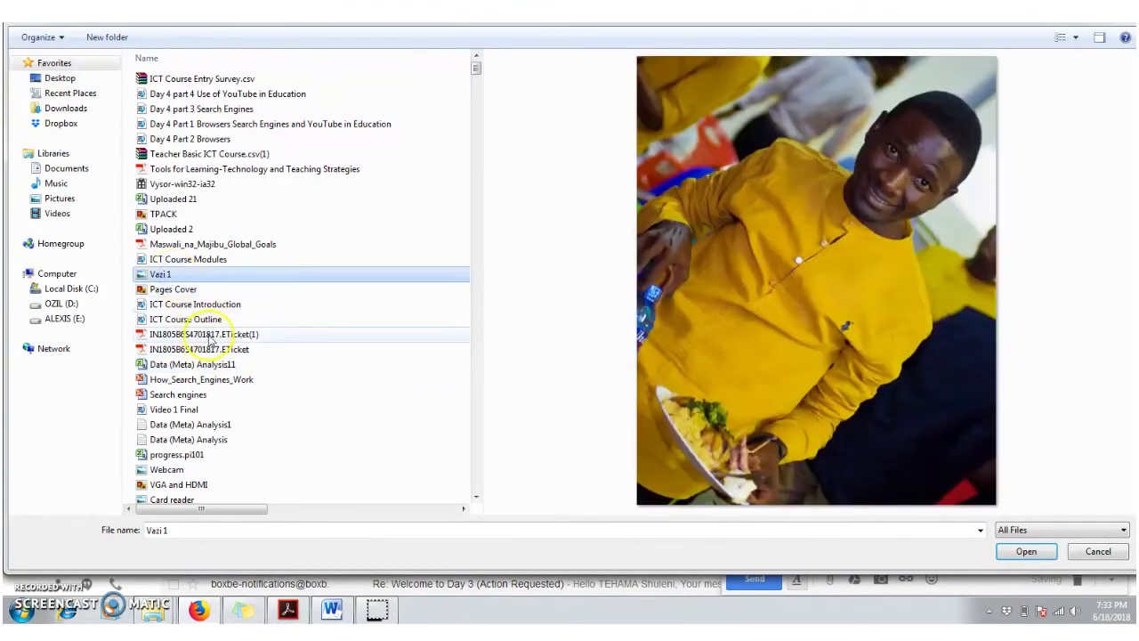
scroll(209, 341, down, 2)
scroll(209, 334, down, 5)
scroll(213, 315, down, 3)
scroll(205, 374, down, 5)
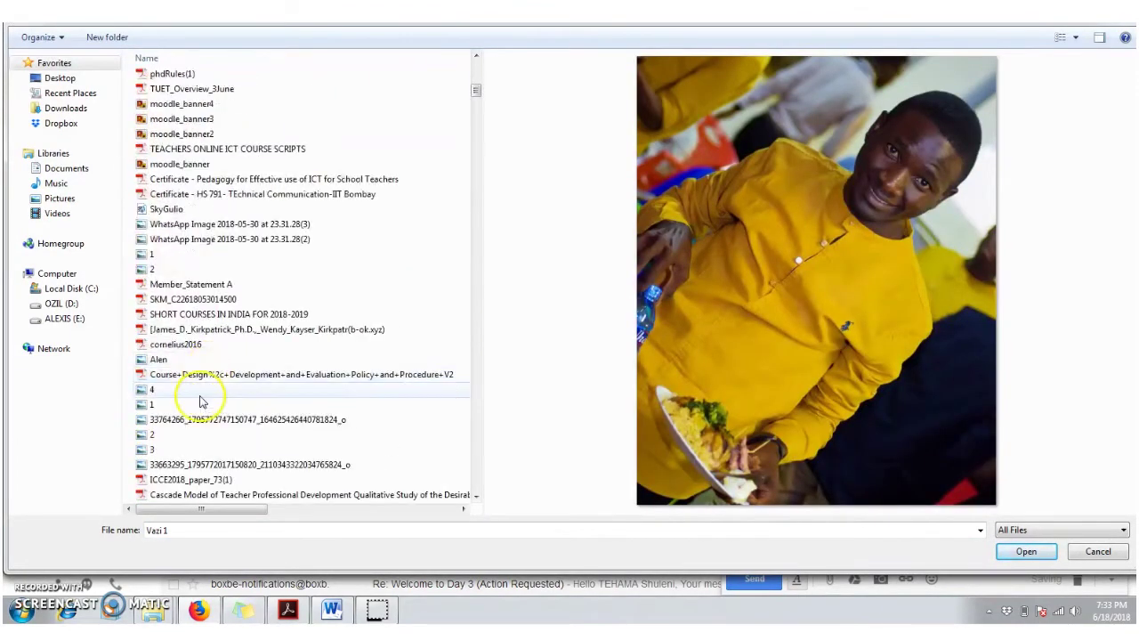
click(201, 392)
click(209, 434)
click(191, 299)
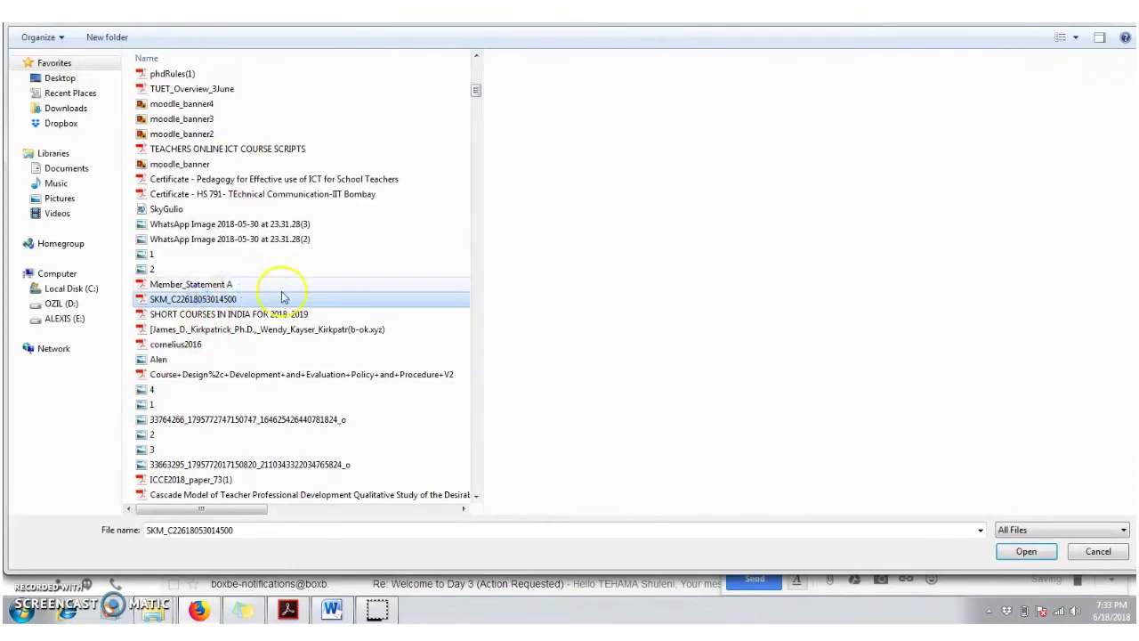
scroll(281, 295, down, 6)
scroll(275, 298, down, 5)
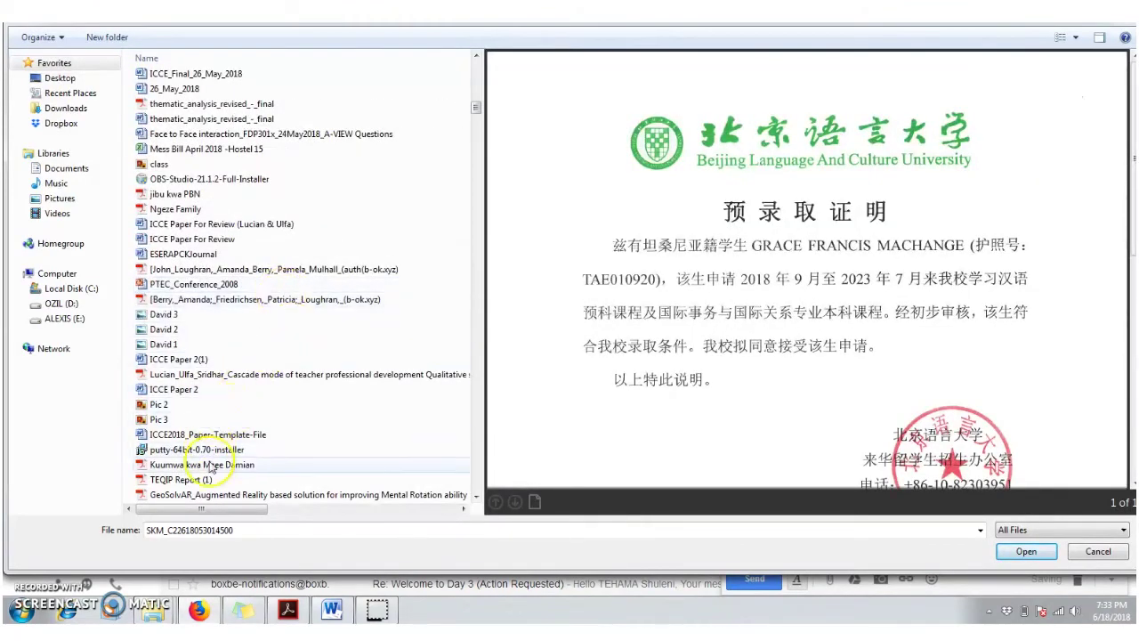
scroll(217, 407, down, 4)
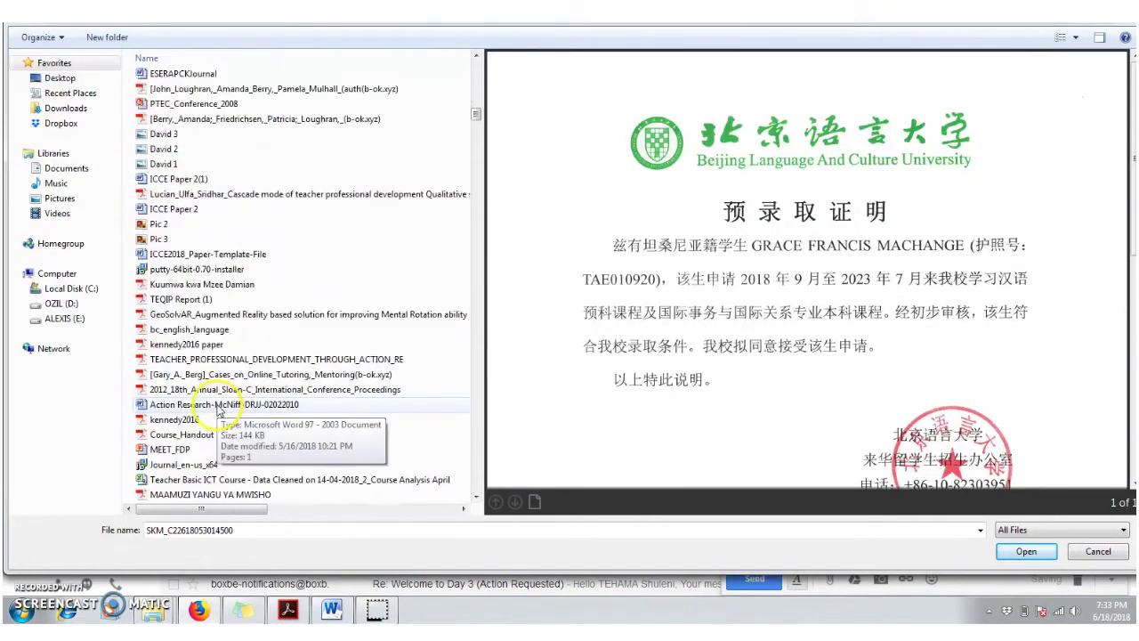
- Select Training_Plan_Sample and attach it to the message
click(176, 450)
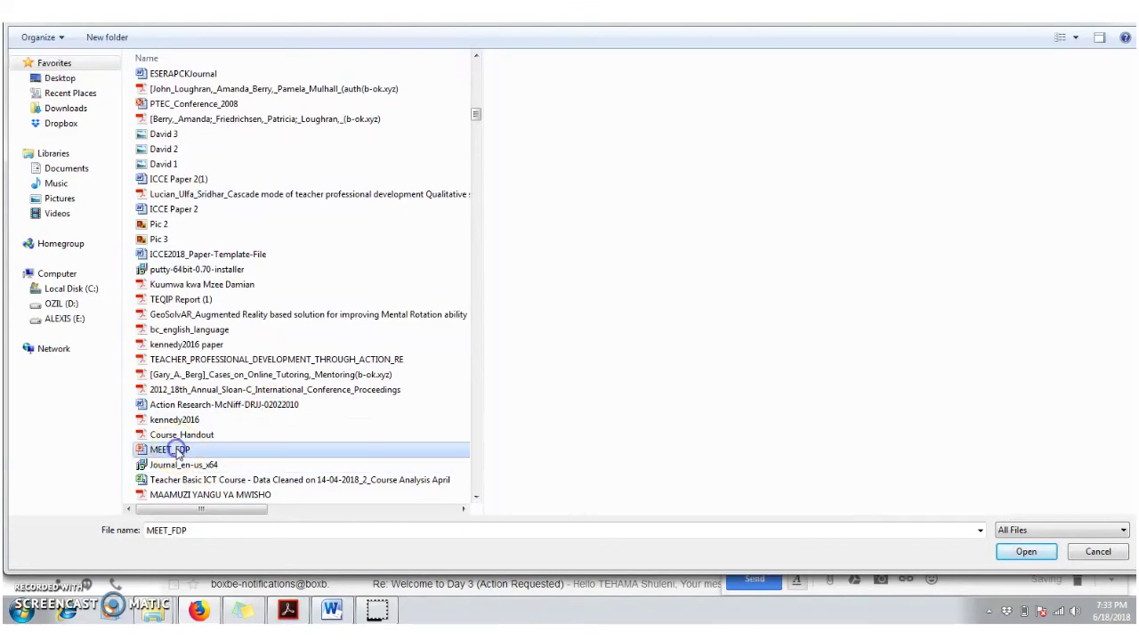
scroll(234, 462, down, 6)
scroll(234, 427, down, 5)
scroll(235, 402, down, 4)
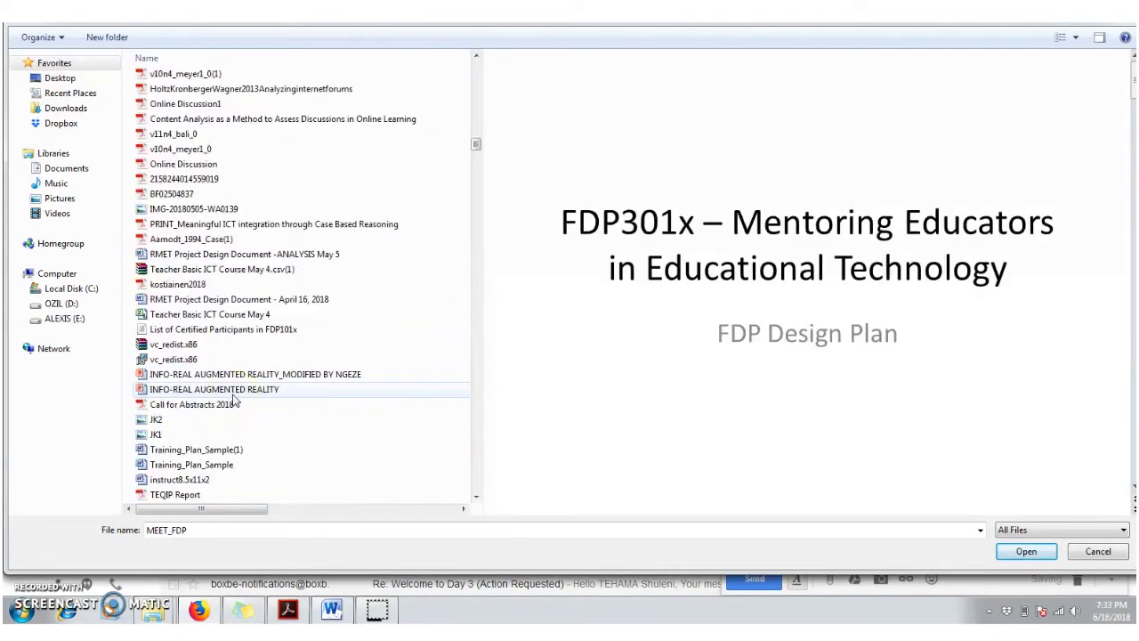
scroll(234, 402, down, 4)
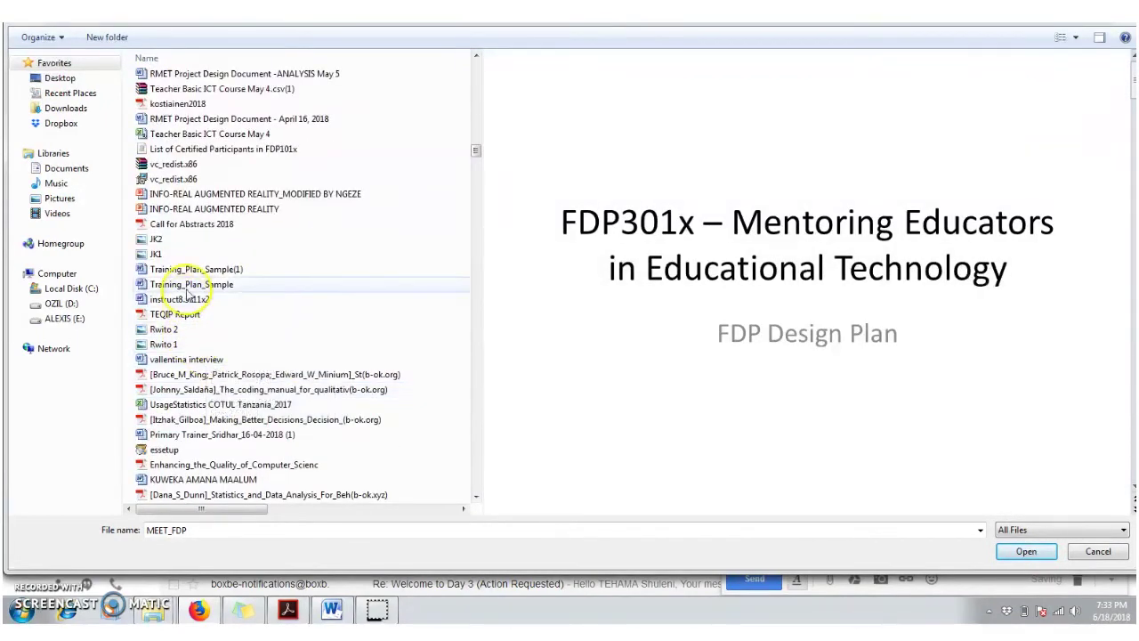
click(194, 284)
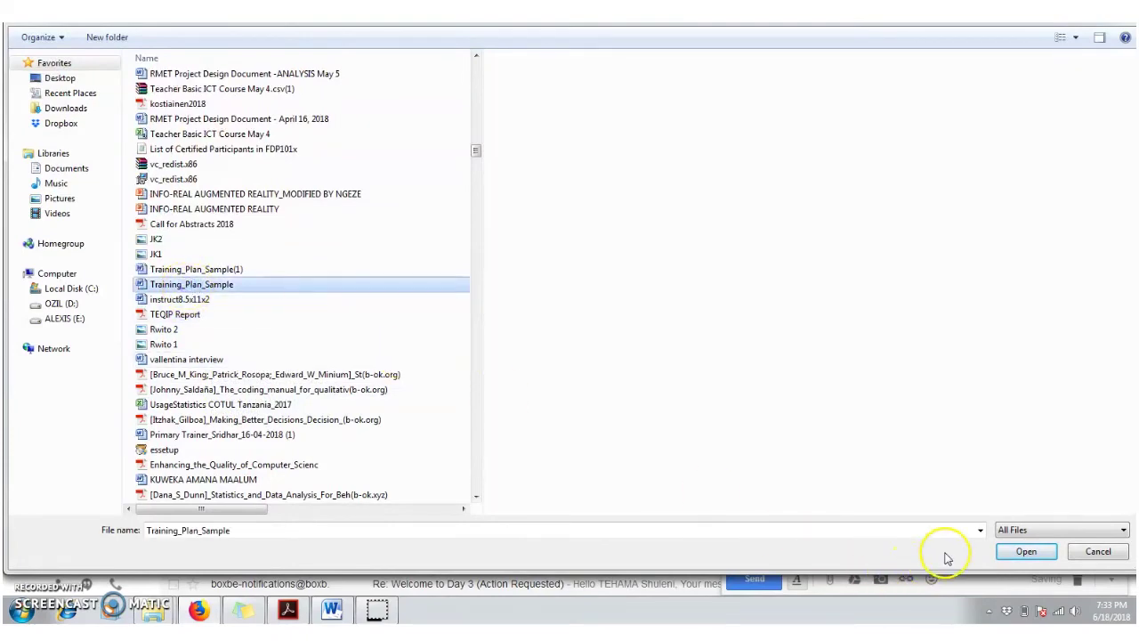
click(1026, 551)
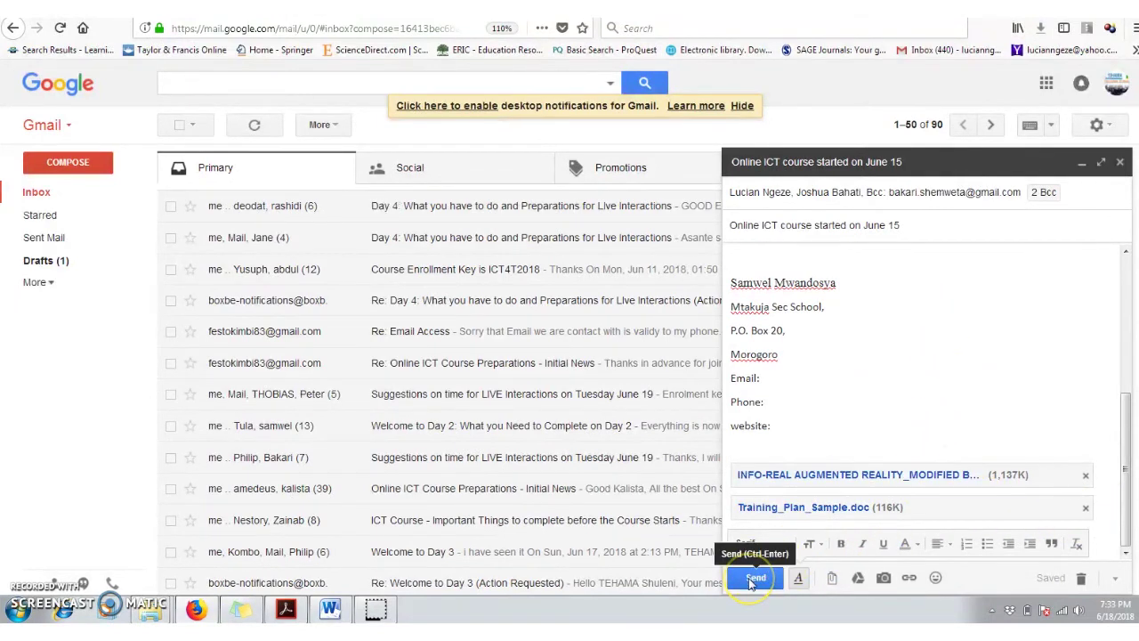
- Send the message to all five recipients with both attachments
click(750, 580)
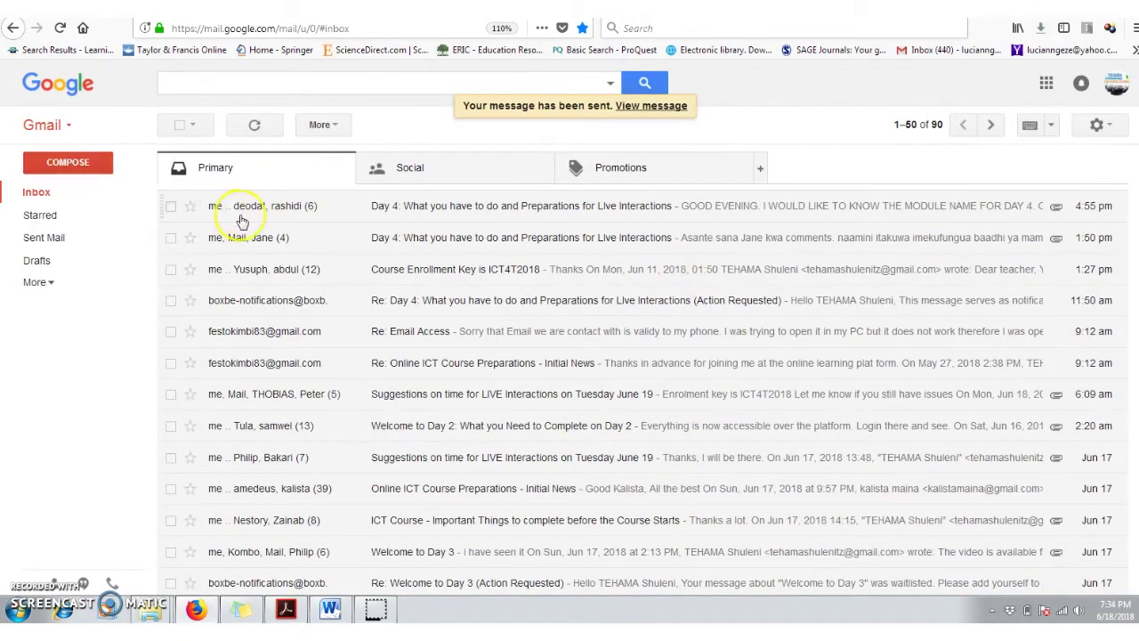
- Open the Day 4 preparations thread, begin replying to its latest message, and show that message's options menu
click(452, 206)
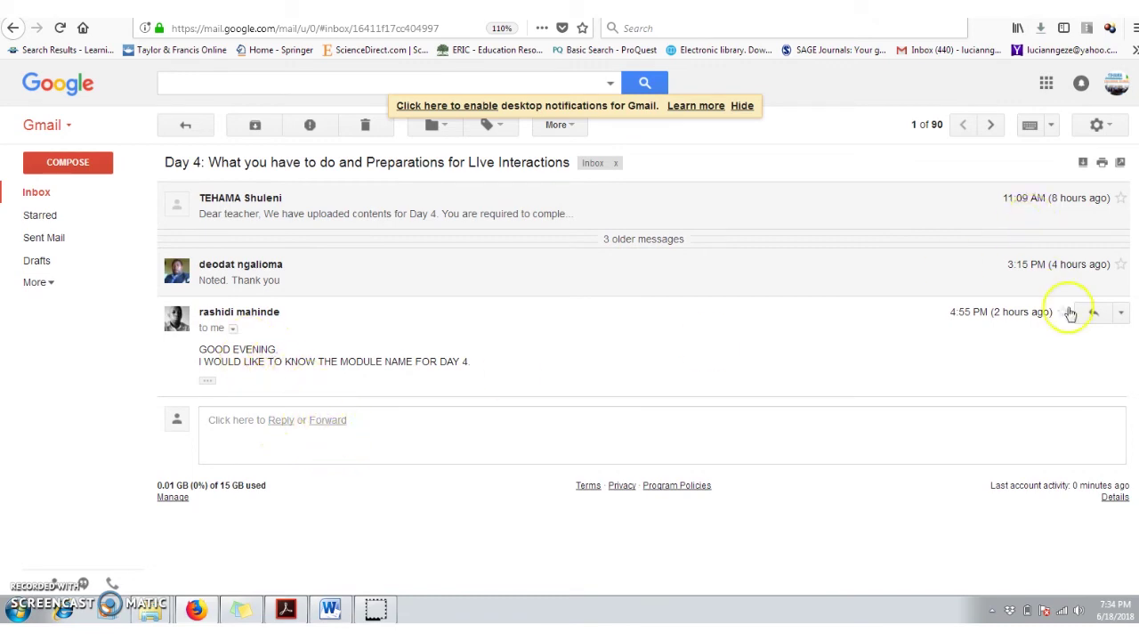
click(1095, 313)
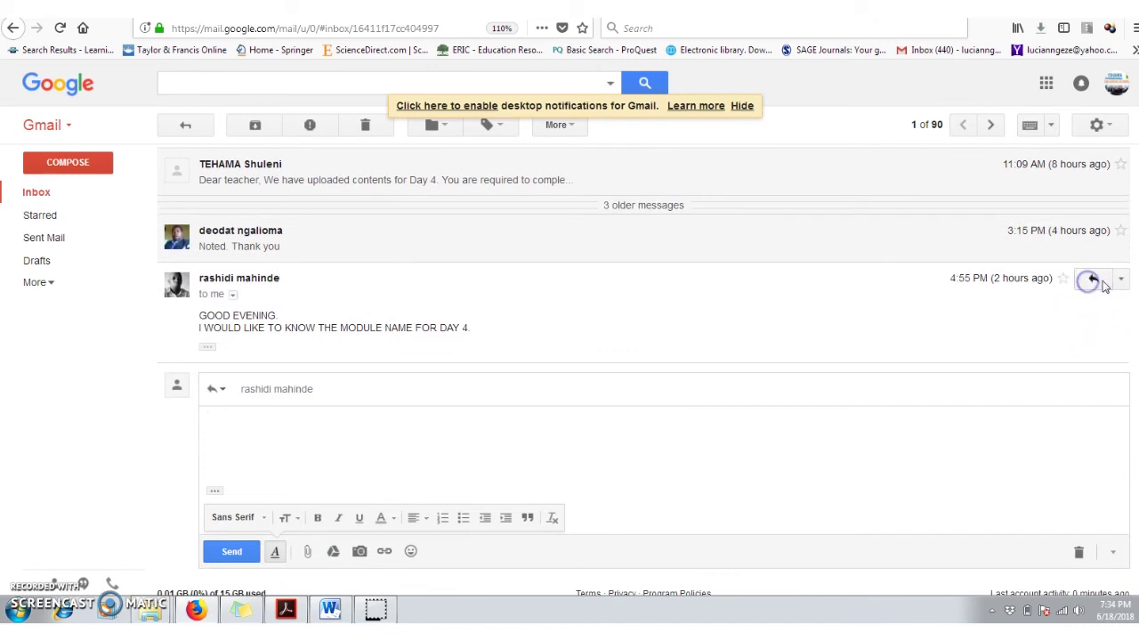
click(1120, 279)
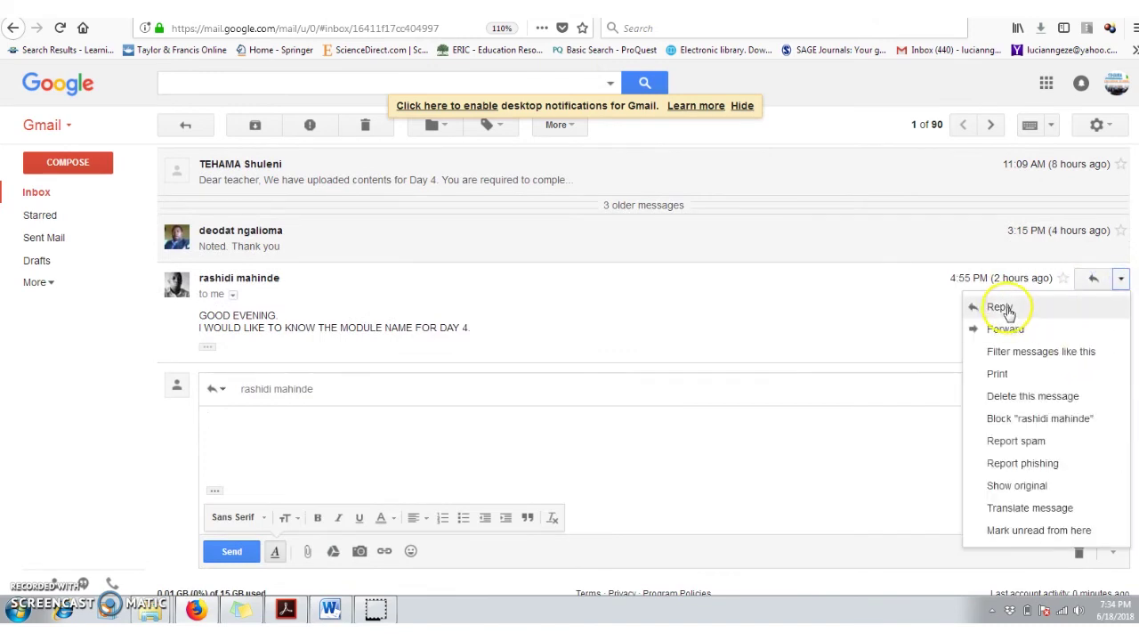